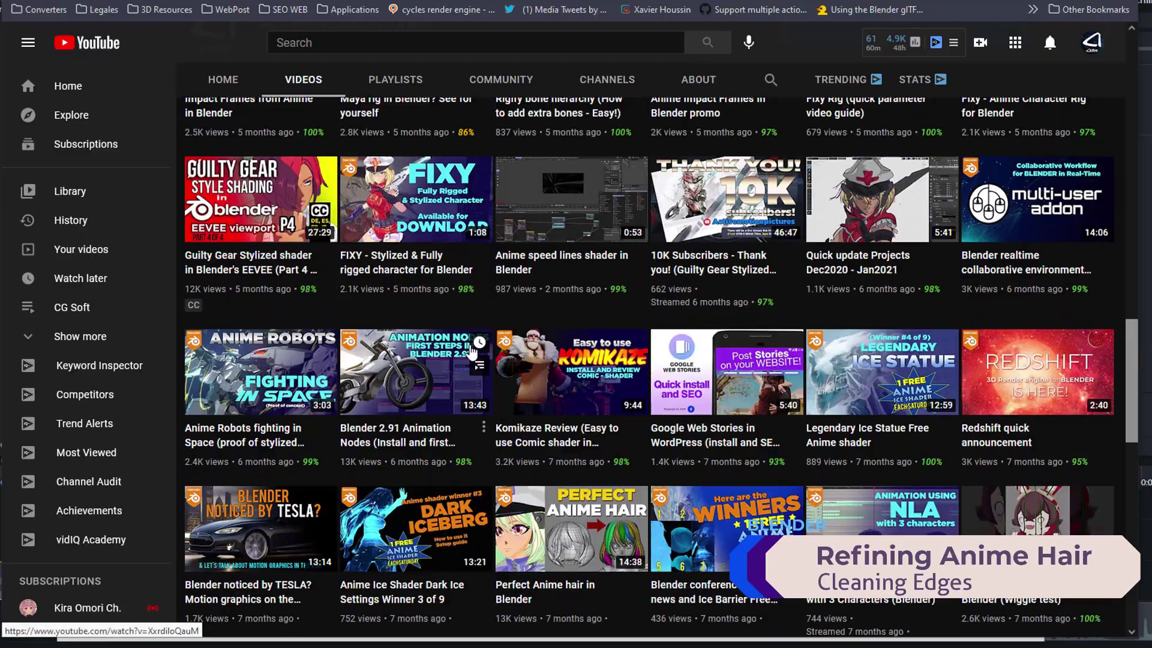
Step: Scroll the channel's video grid and open the 14:38 'Perfect Anime hair in Blender' video
scroll(471, 350, down, 3)
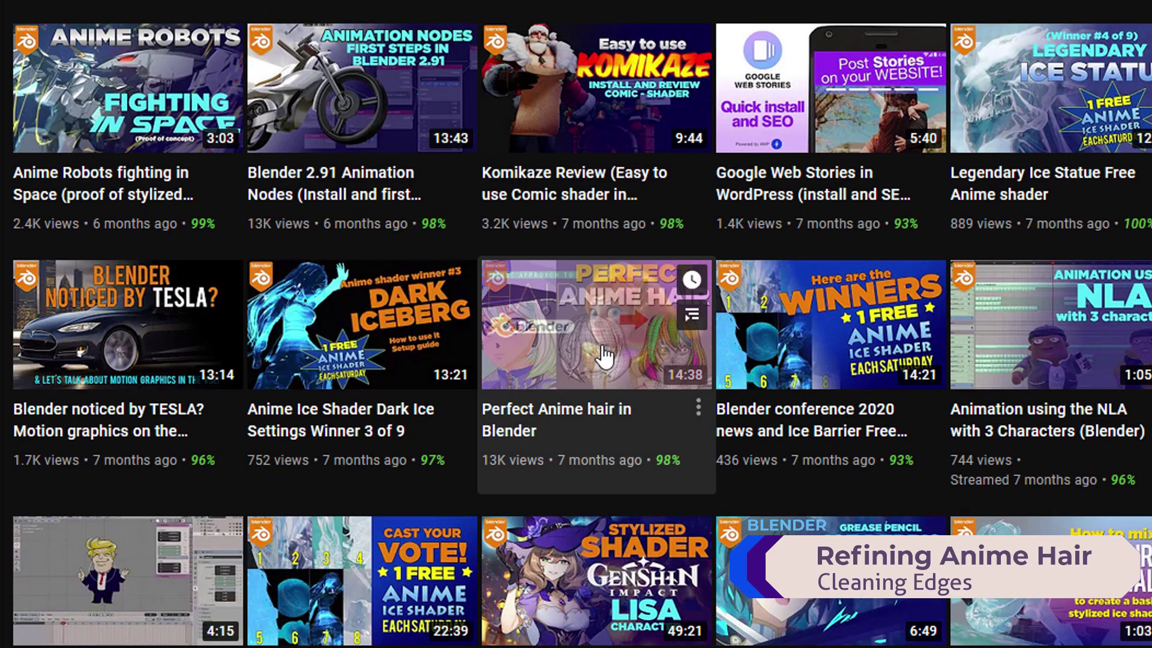
click(604, 357)
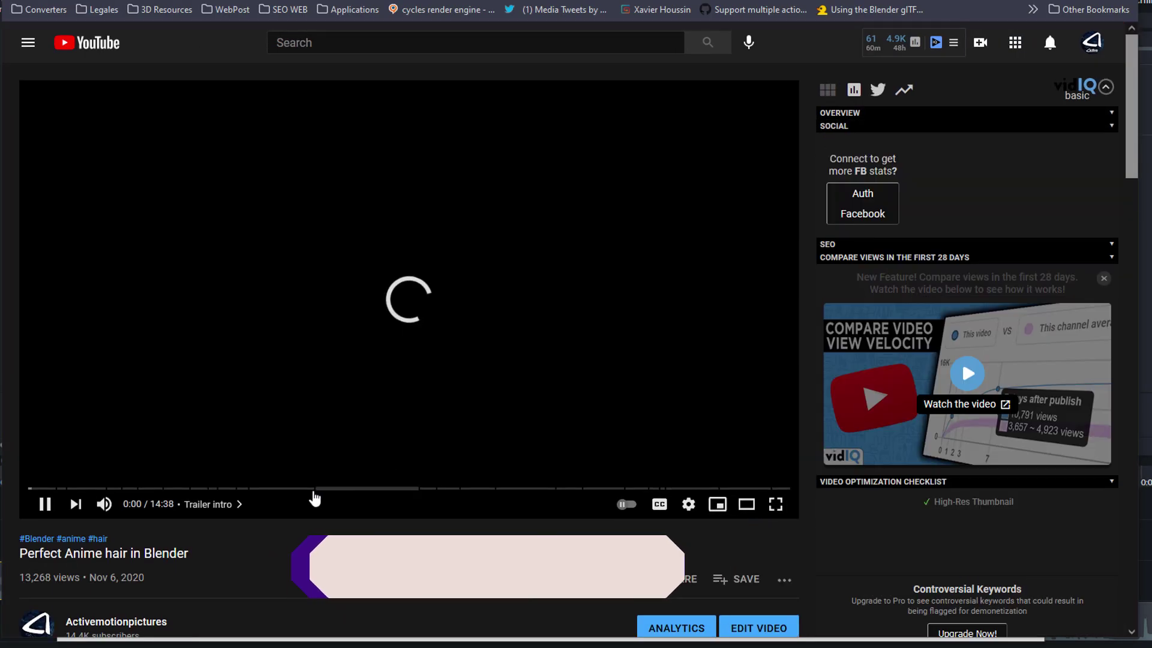
Step: Skip the video to about 4:51, then select the Hair.009 strand on the head and zoom in
click(287, 490)
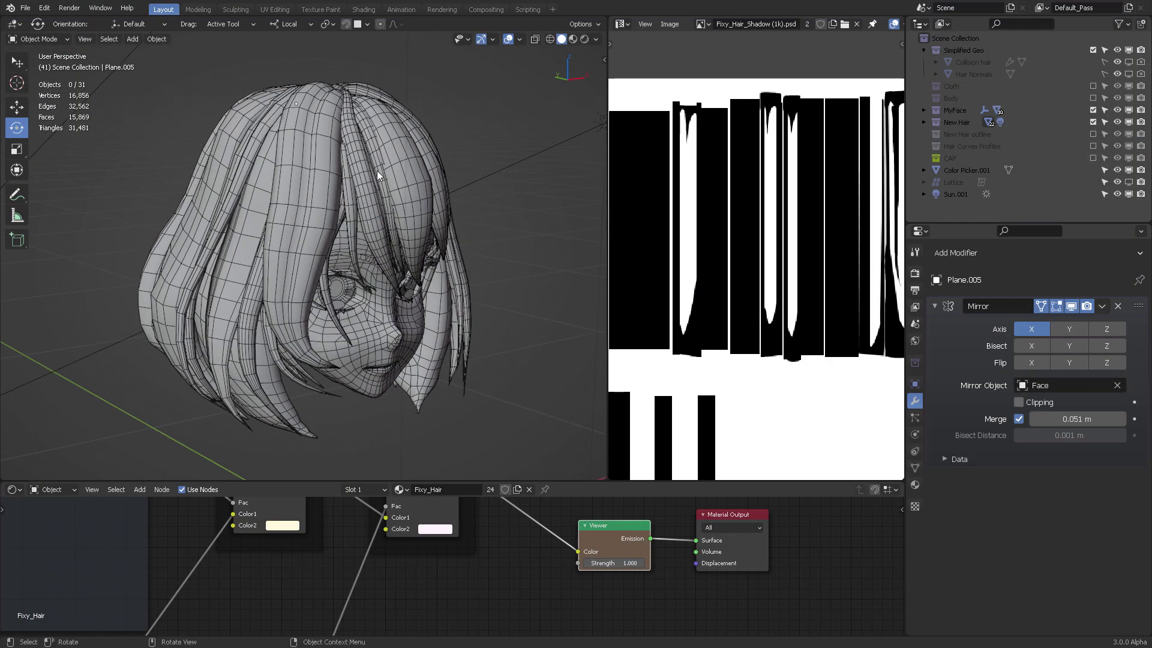
middle_drag(384, 156, 345, 156)
click(328, 155)
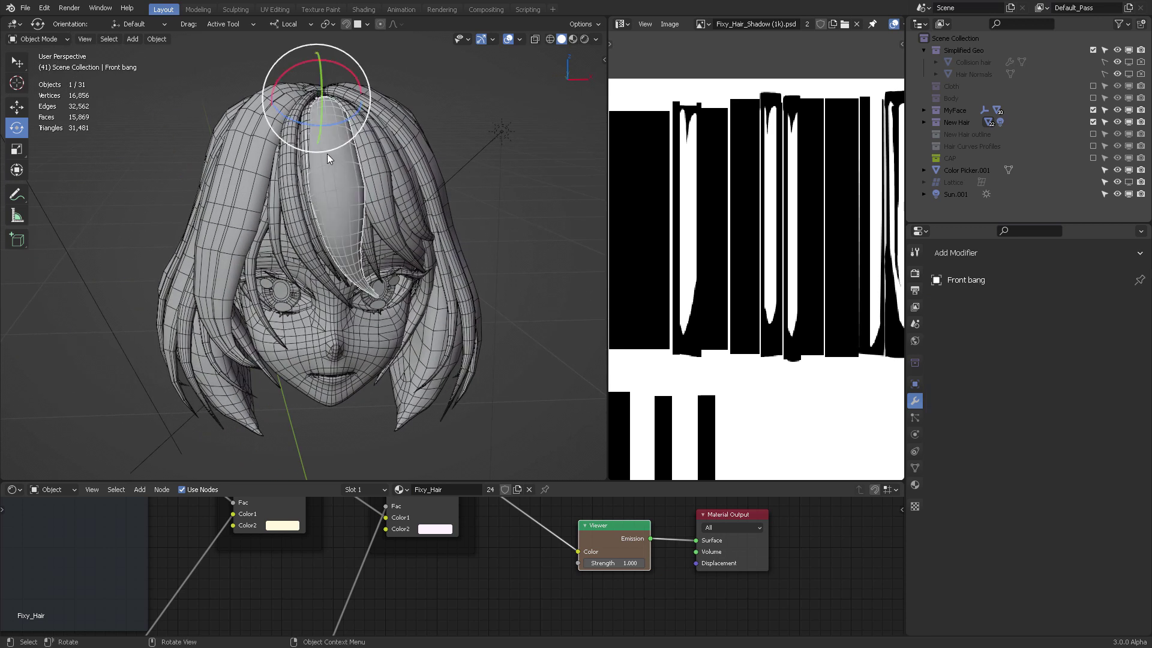
click(299, 185)
middle_drag(298, 184, 328, 153)
scroll(341, 186, up, 5)
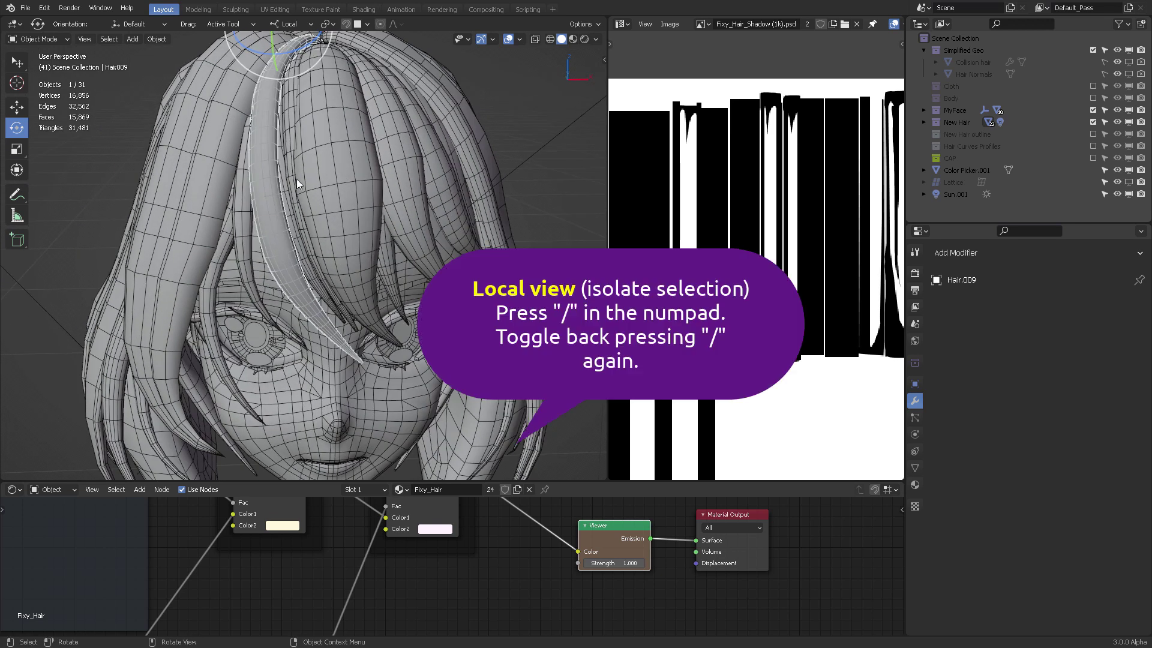
Step: Isolate Hair.009 in local view, enter Edit Mode, and loop-select a 40-edge lengthwise loop
key(KP_Divide)
key(ctrl+Tab)
click(377, 169)
middle_drag(378, 171, 402, 163)
scroll(408, 163, up, 4)
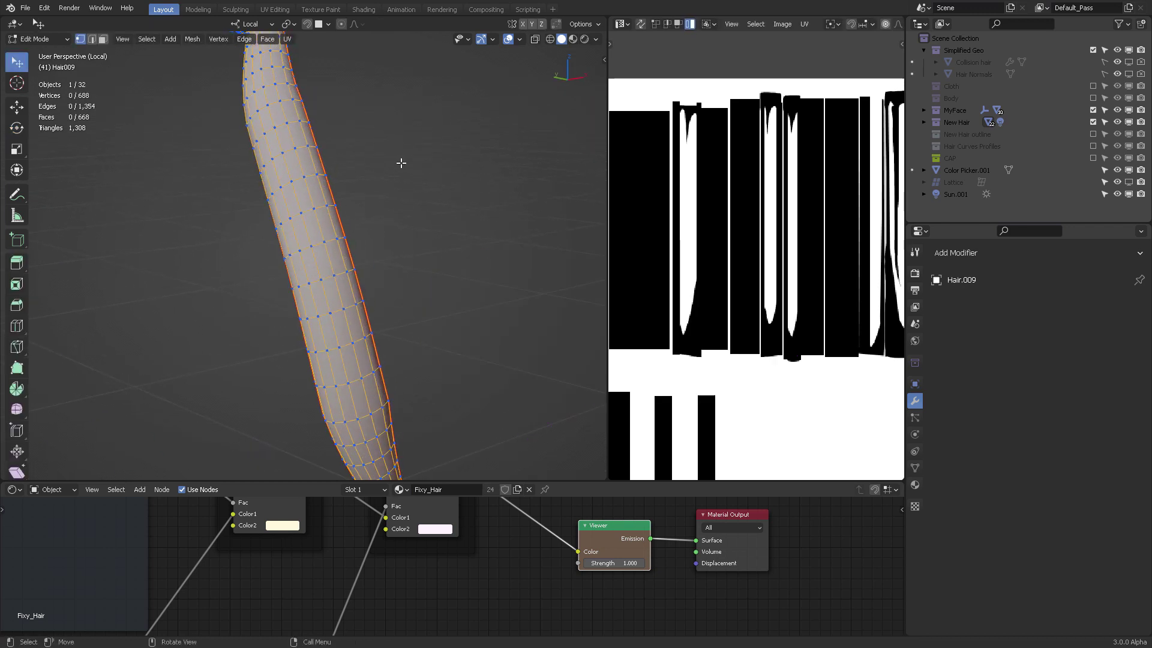
alt+click(299, 164)
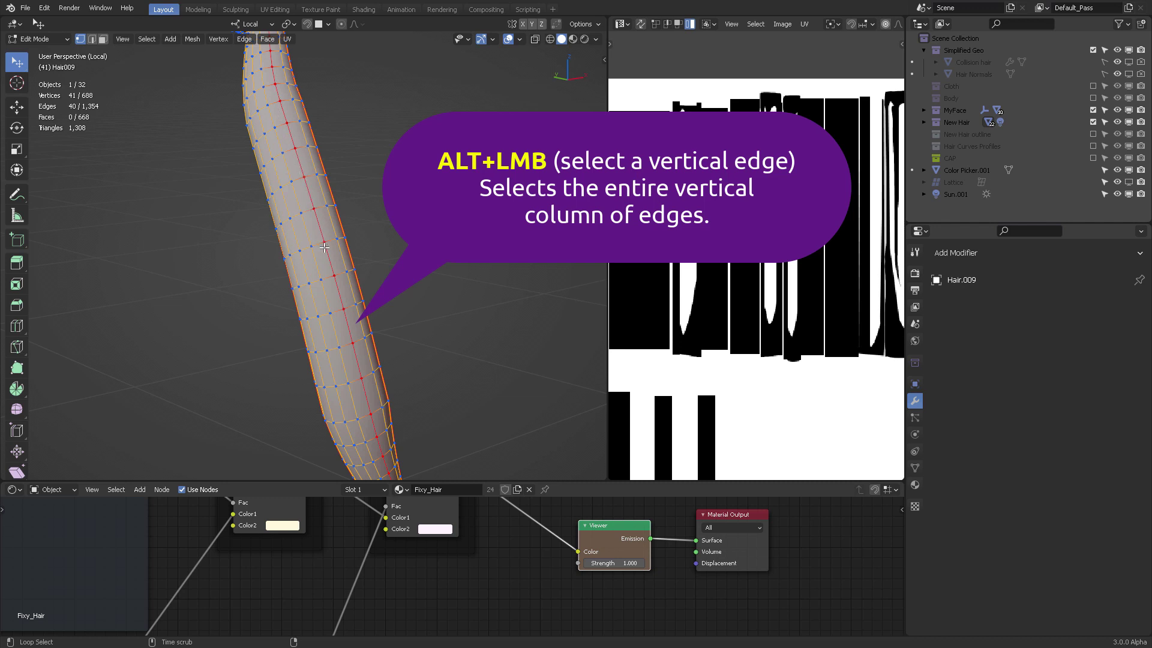
Step: Exit local view and dissolve the selected lengthwise edge loop, leaving 647 vertices
key(KP_Divide)
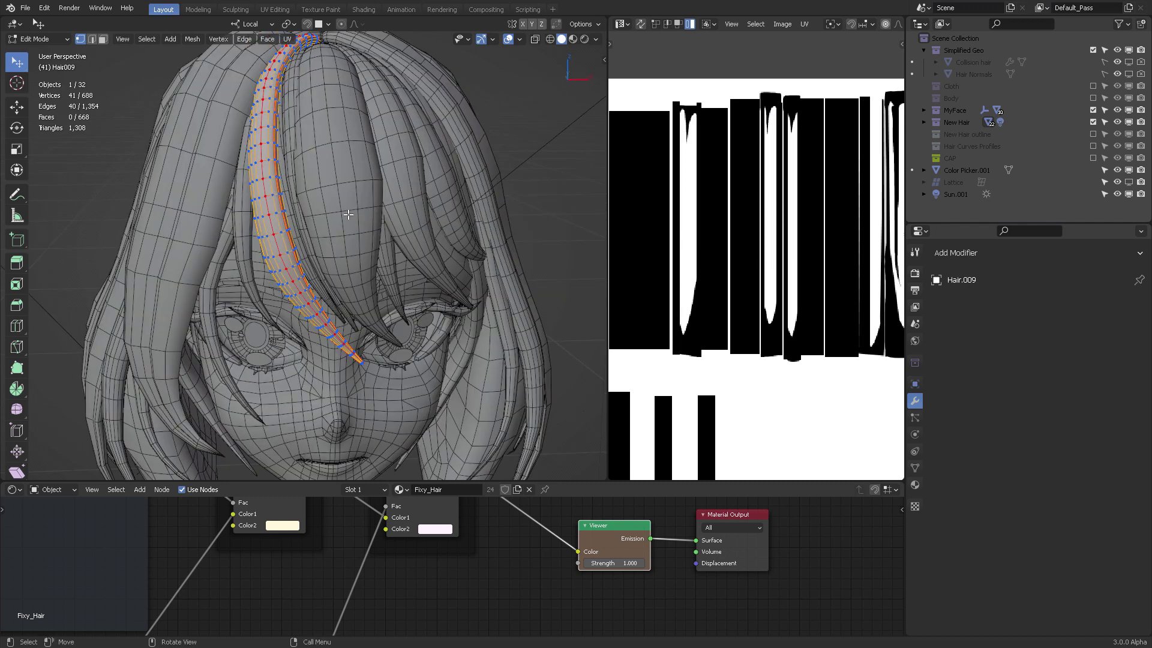
middle_drag(348, 214, 282, 239)
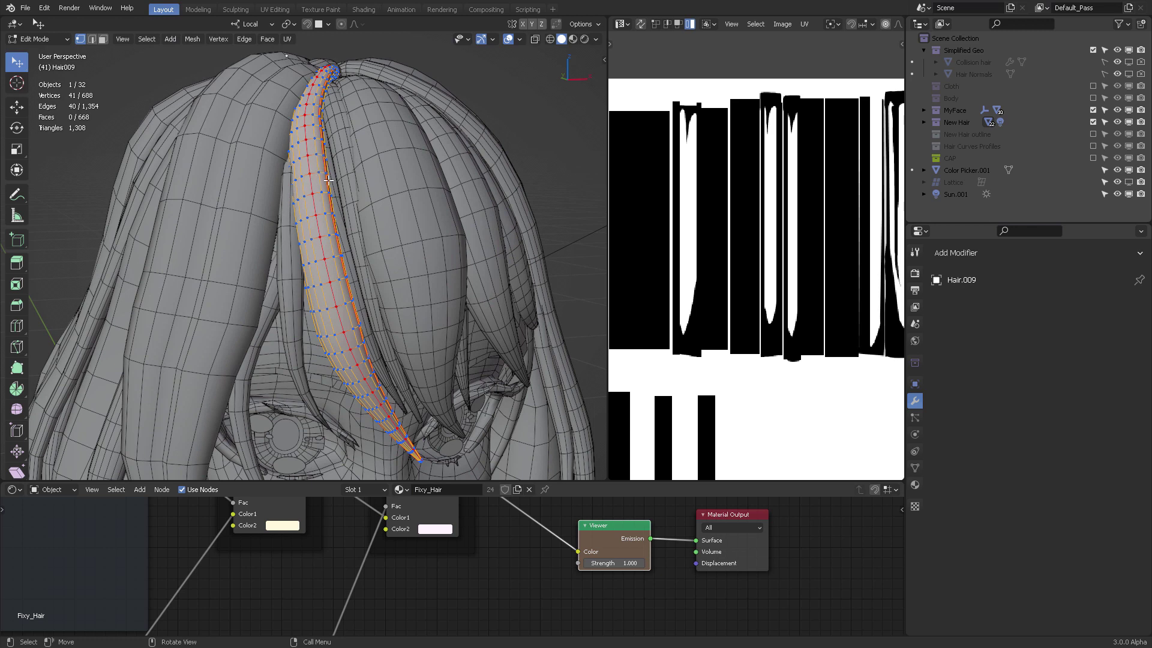
key(x)
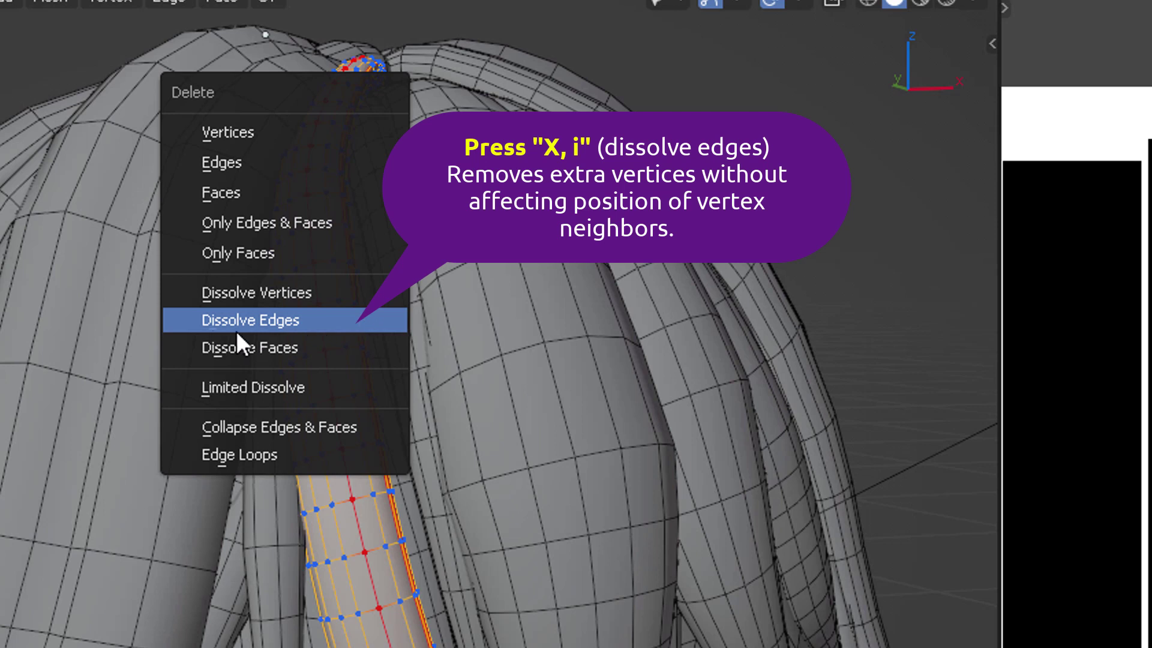
key(i)
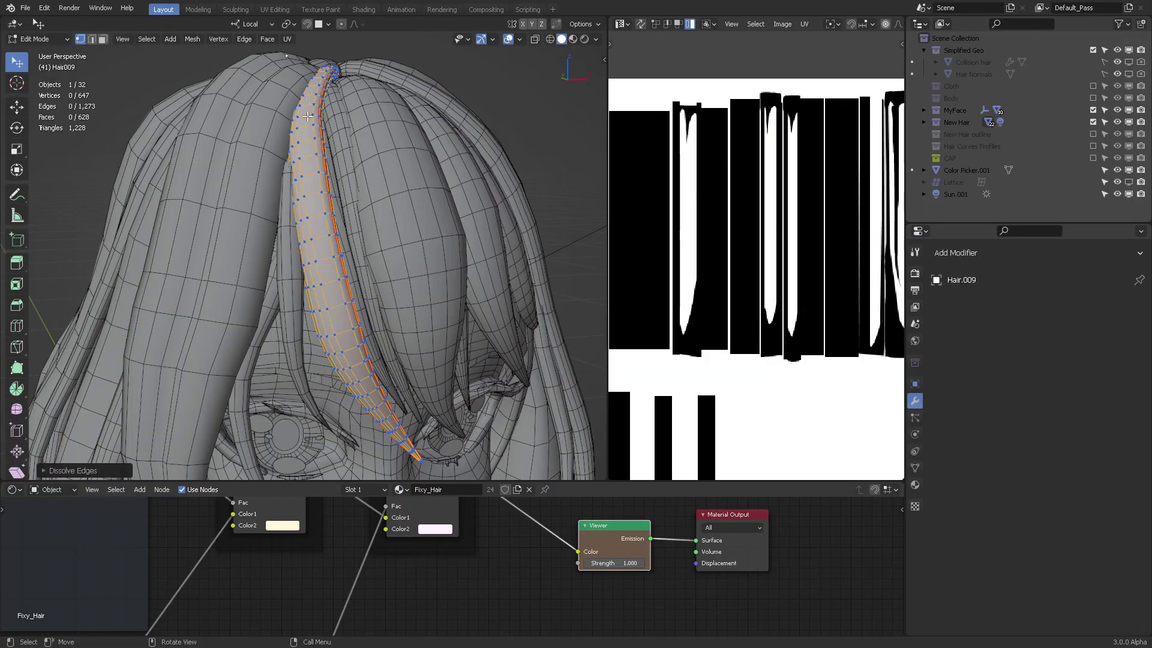
Step: Dissolve the middle lengthwise edge loop, bringing the strand to 606 vertices and 1,192 edges
middle_drag(321, 169, 321, 174)
alt+click(321, 174)
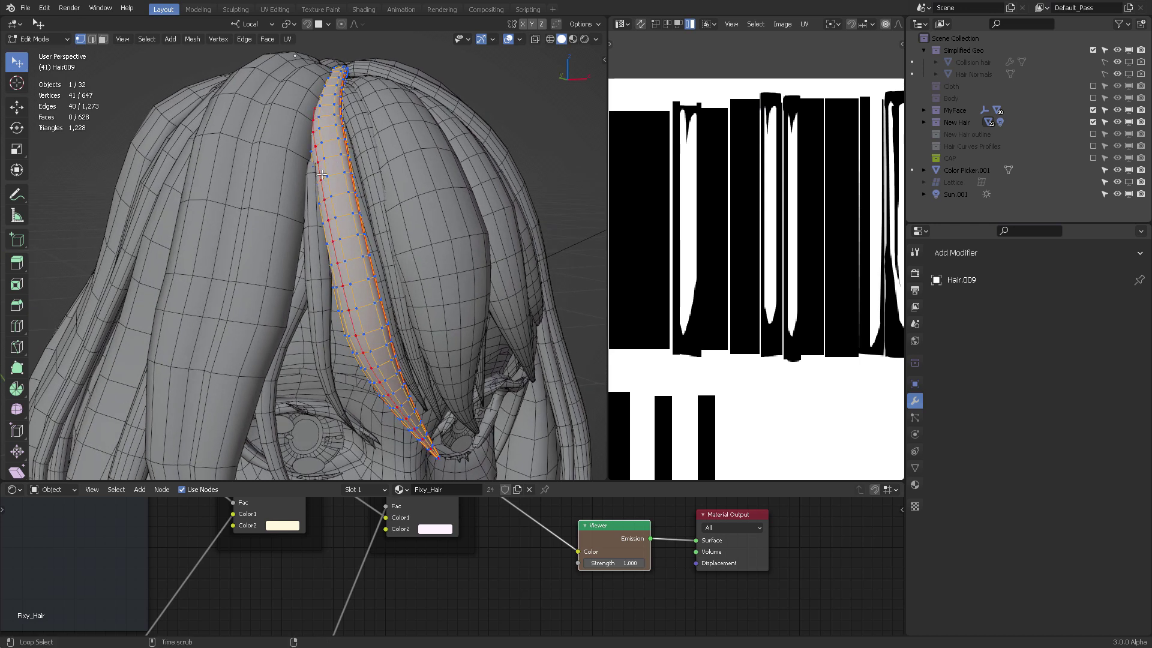
alt+click(329, 170)
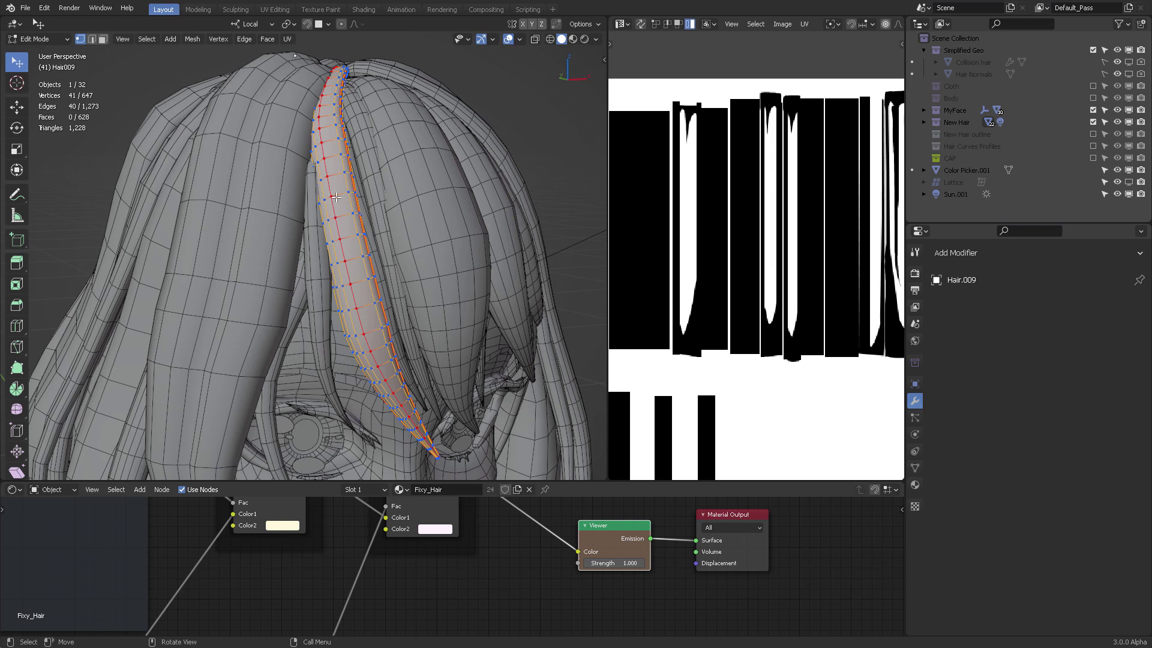
key(x)
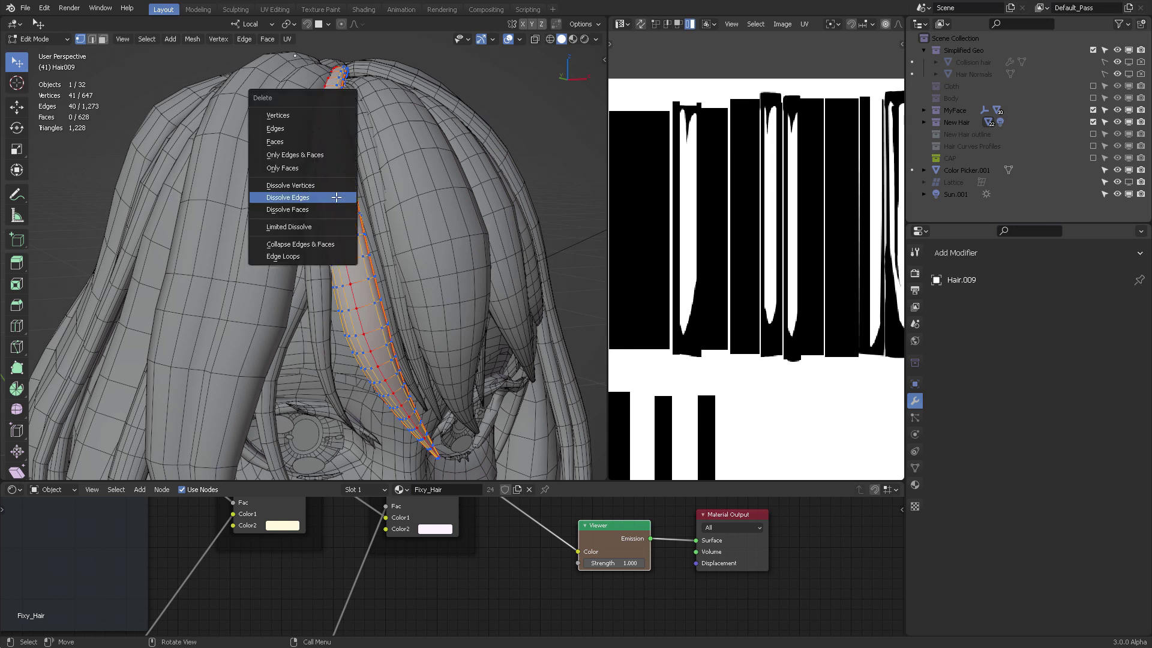
click(336, 198)
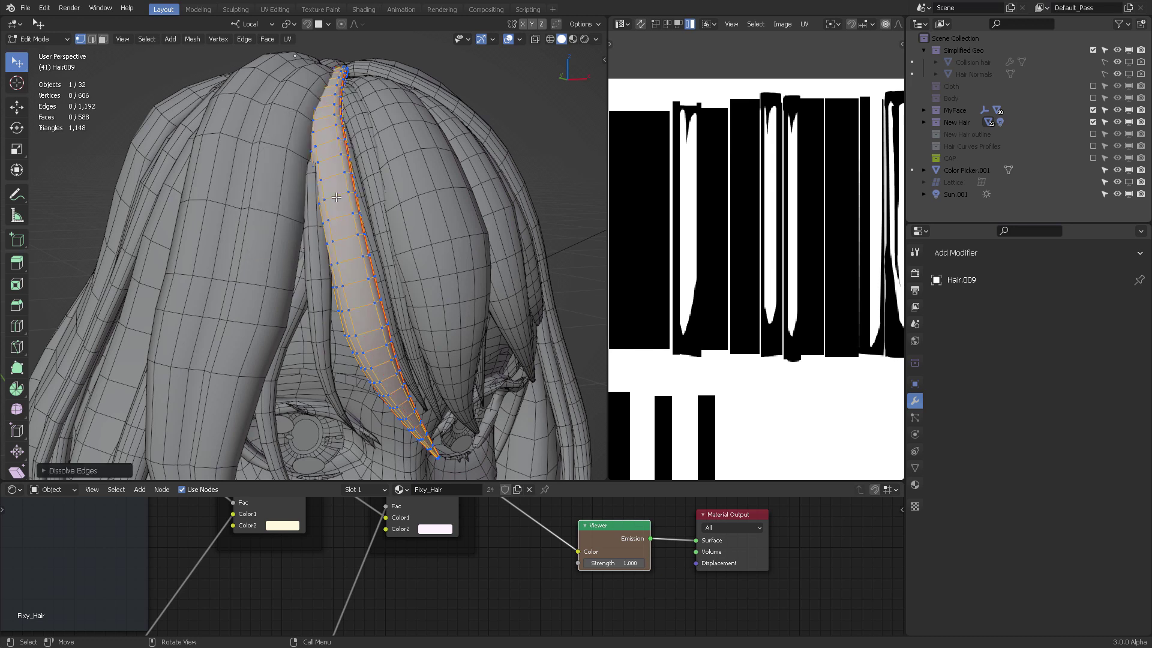
Step: Orbit to a frontal view and select a crosswise edge loop around the strand
middle_drag(337, 198, 305, 109)
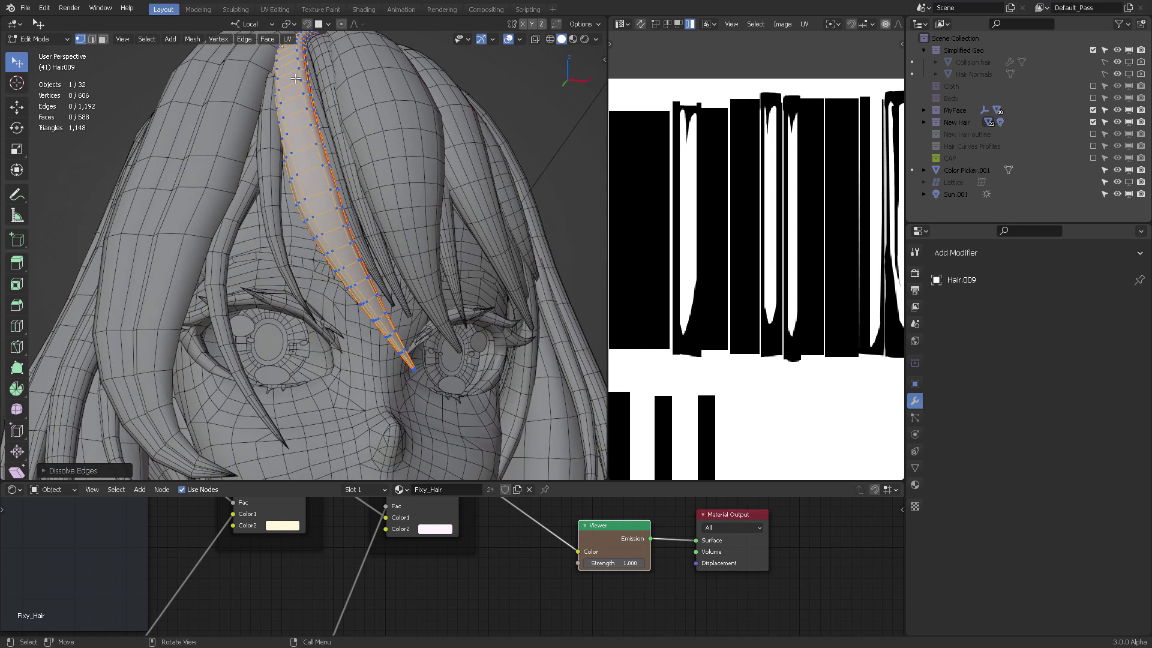
middle_drag(336, 193, 333, 224)
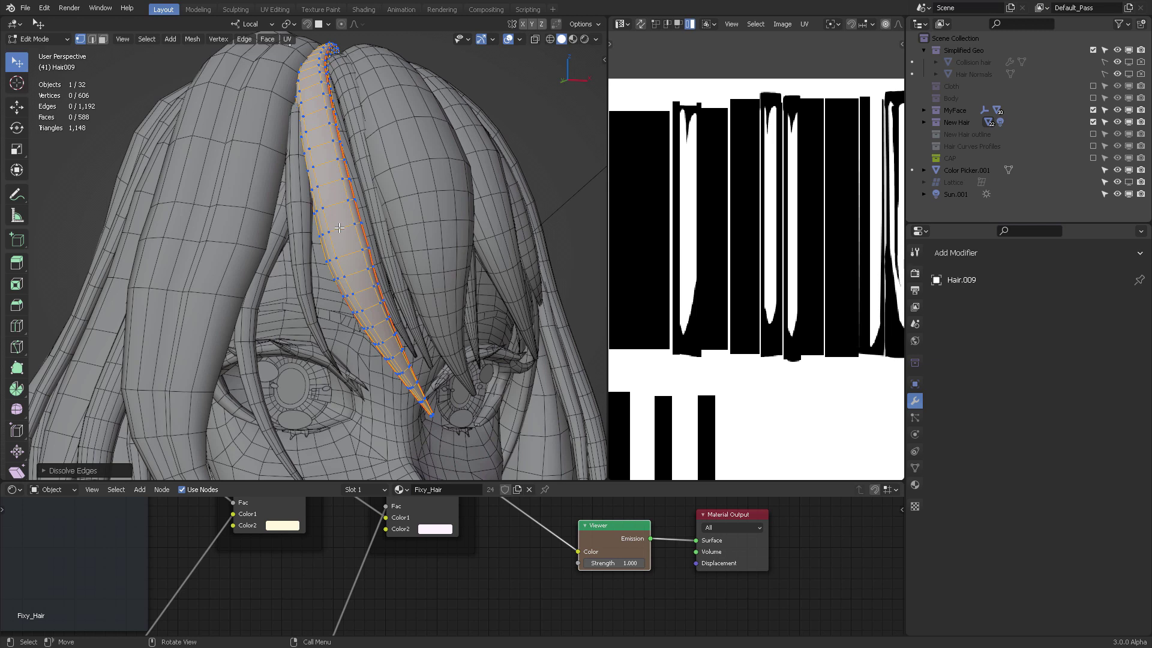
alt+click(339, 228)
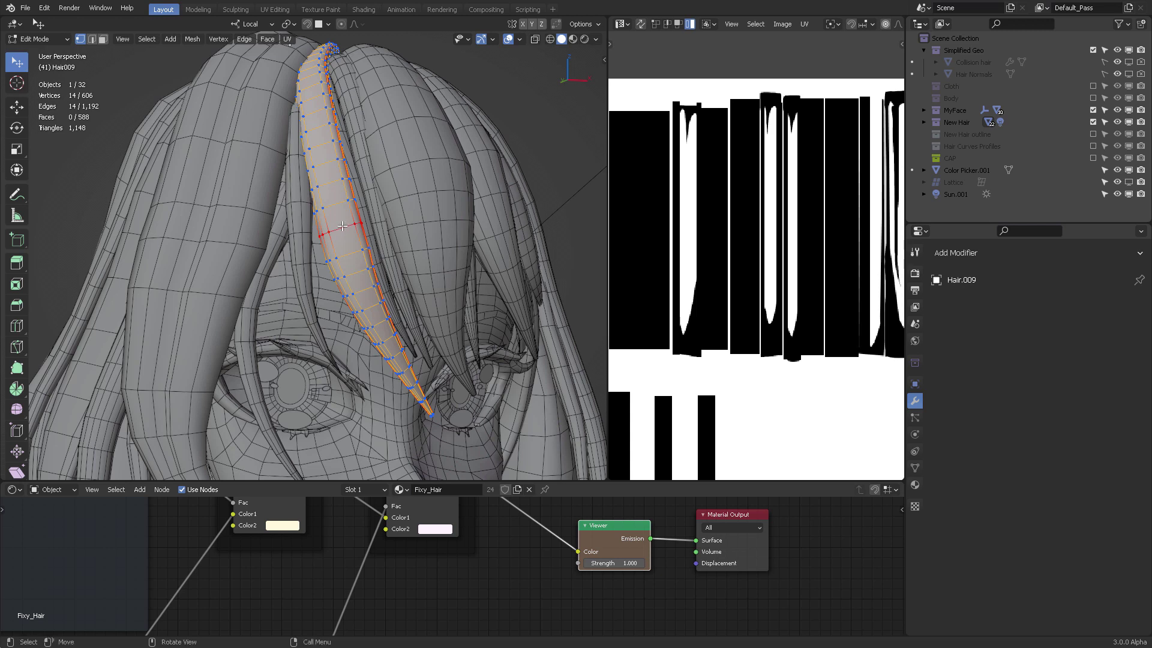
Step: Dissolve two crosswise edge loops, isolating the strand and framing the selection between them
key(x)
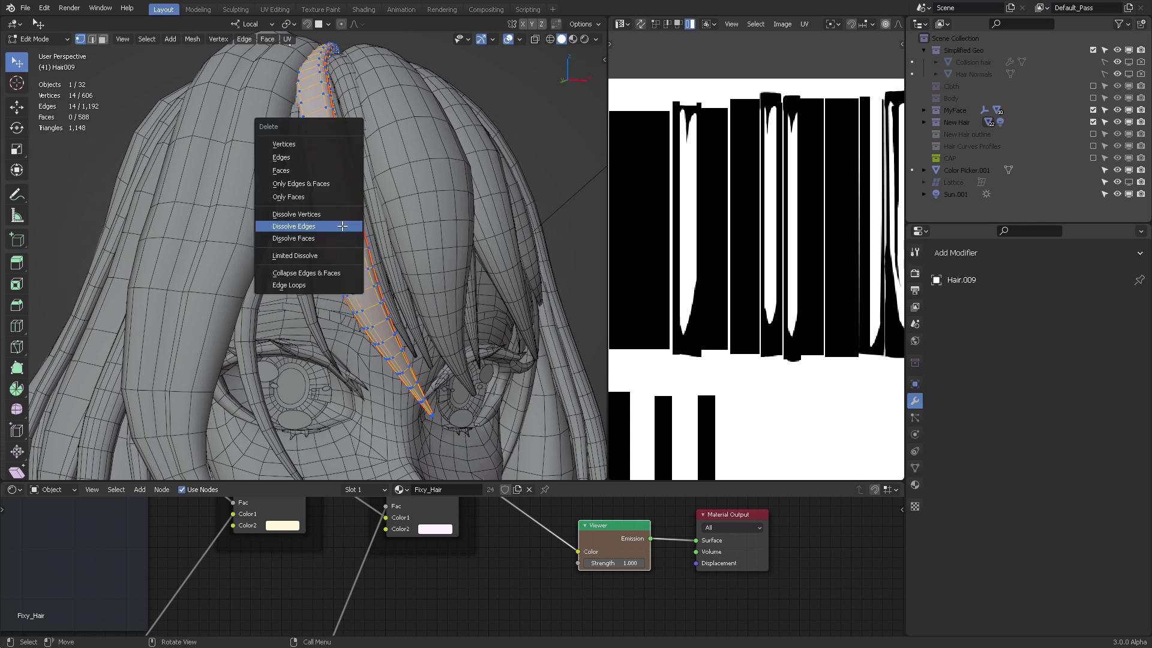
click(342, 227)
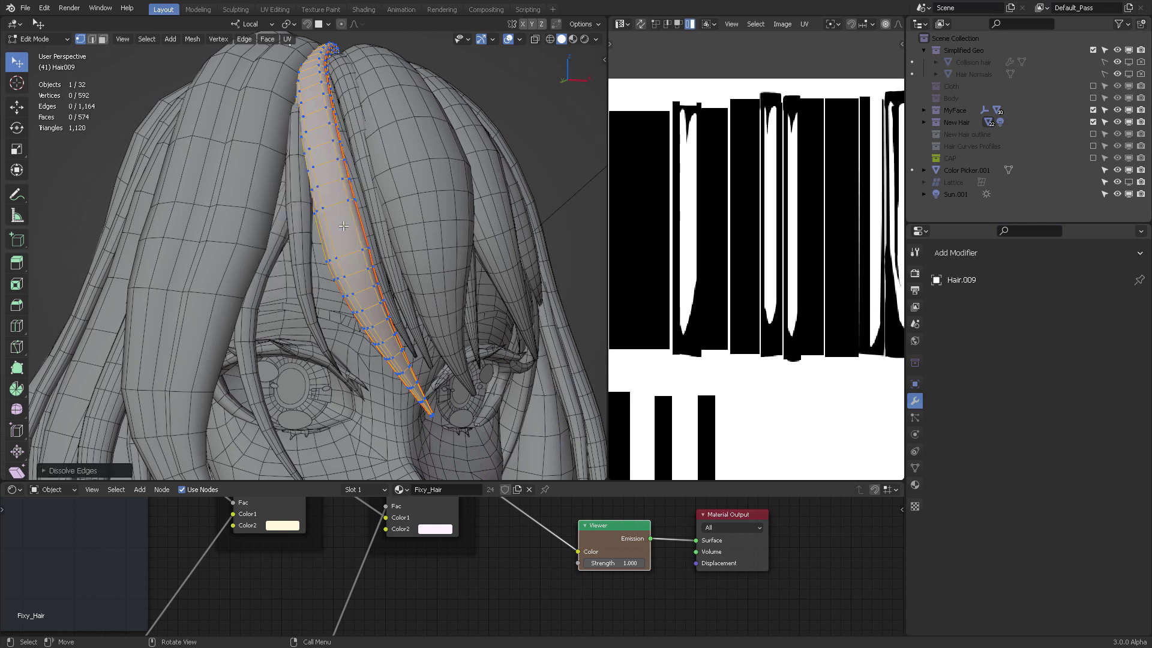
middle_drag(343, 227, 349, 216)
alt+click(349, 216)
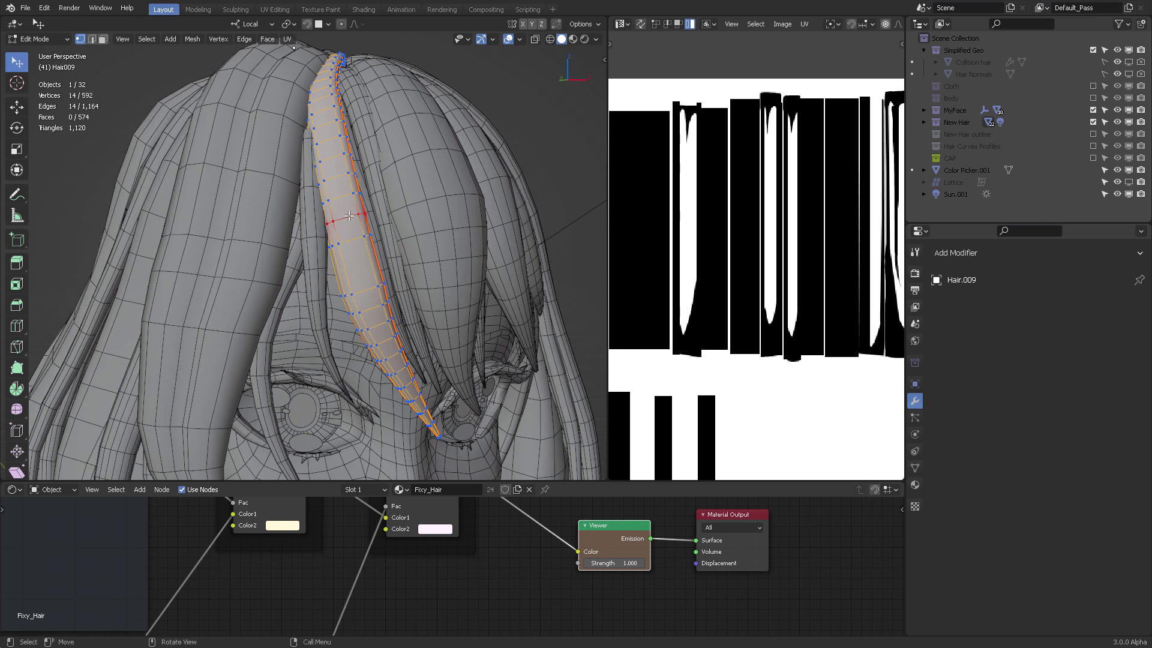
key(KP_Divide)
key(KP_Decimal)
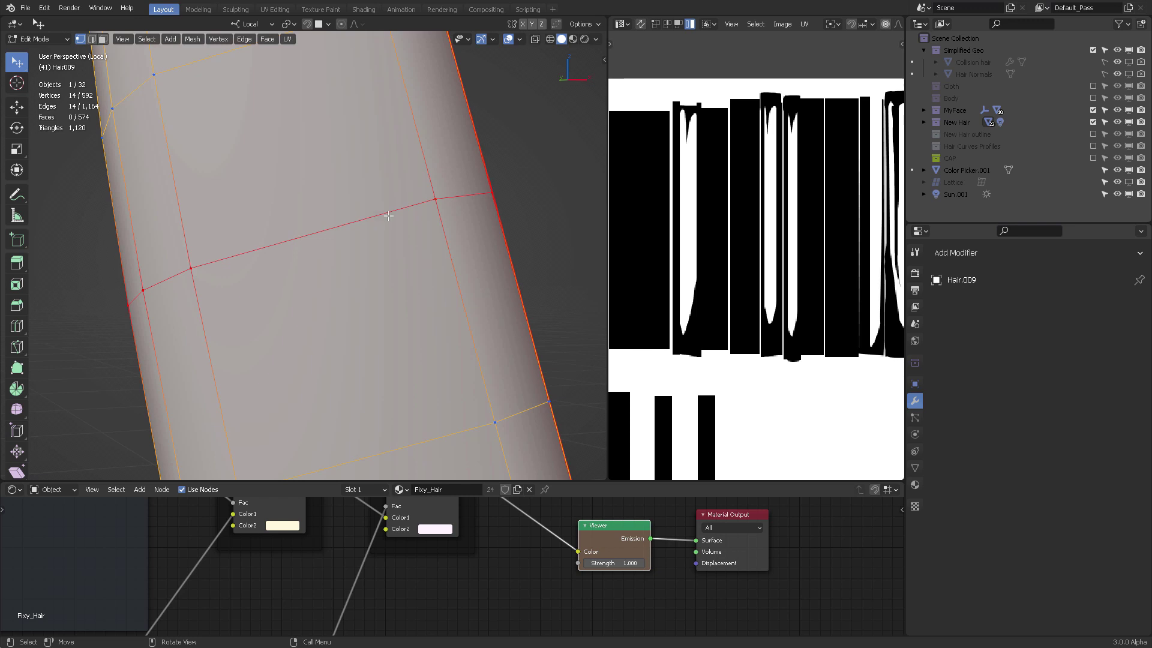
scroll(382, 216, down, 8)
middle_drag(390, 216, 426, 304)
key(x)
click(392, 249)
Step: Dissolve two more crosswise edge loops, cutting the strand to 550 vertices and 1,080 edges
scroll(389, 249, up, 4)
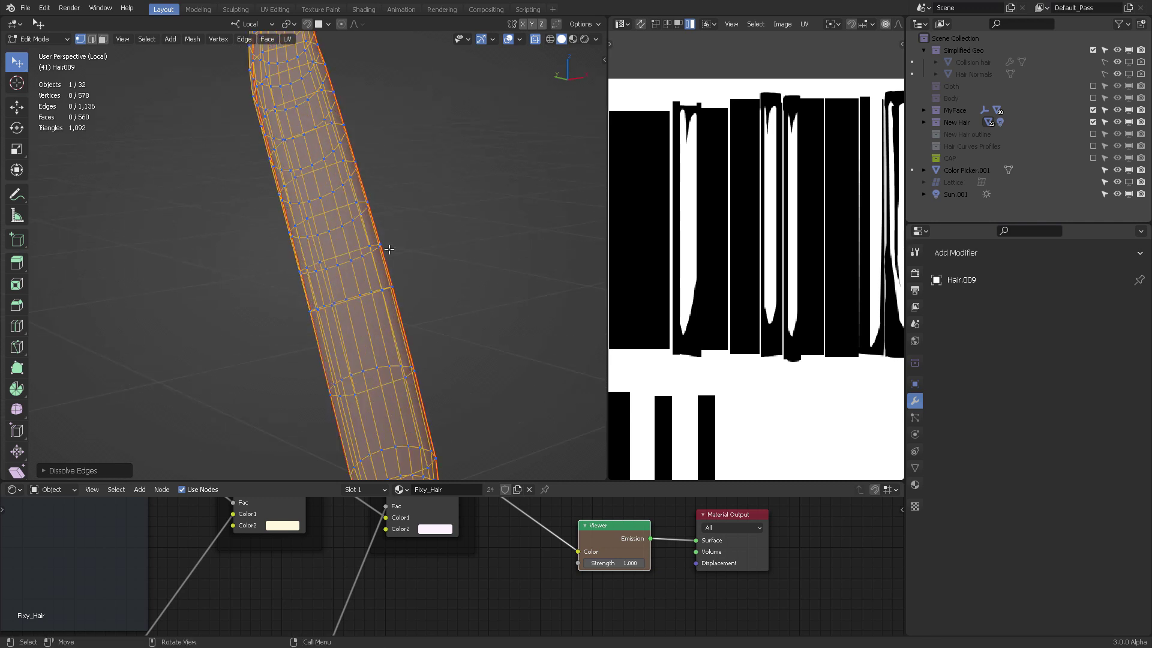
alt+click(352, 250)
key(x)
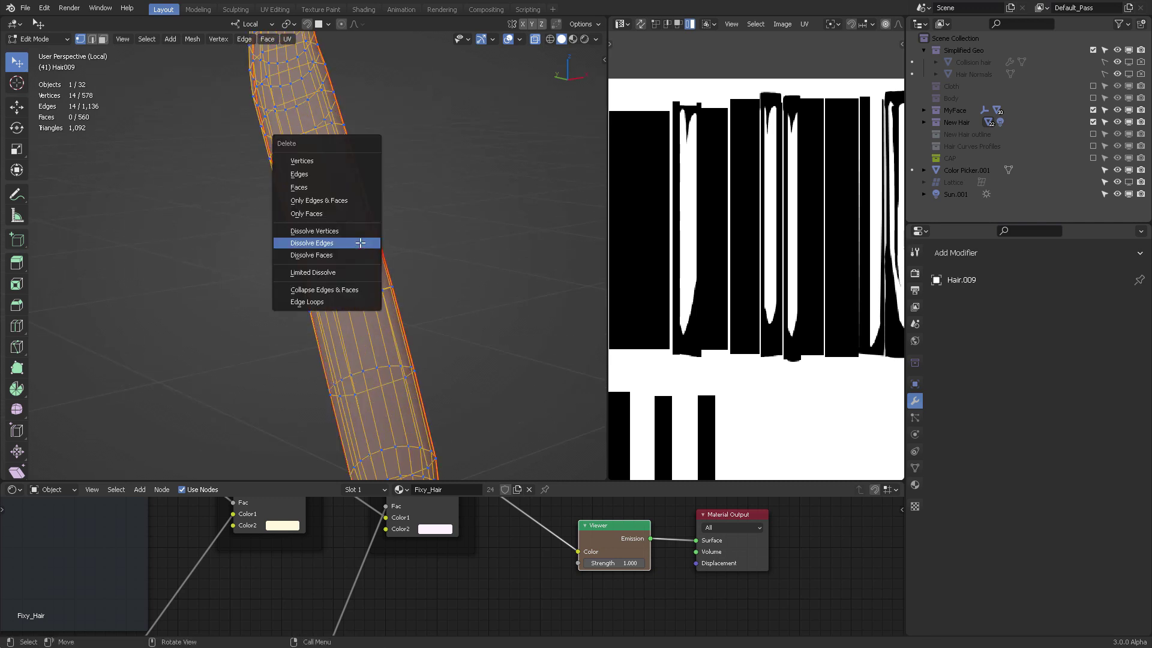
click(360, 243)
middle_drag(360, 243, 343, 225)
alt+click(350, 224)
alt+click(326, 237)
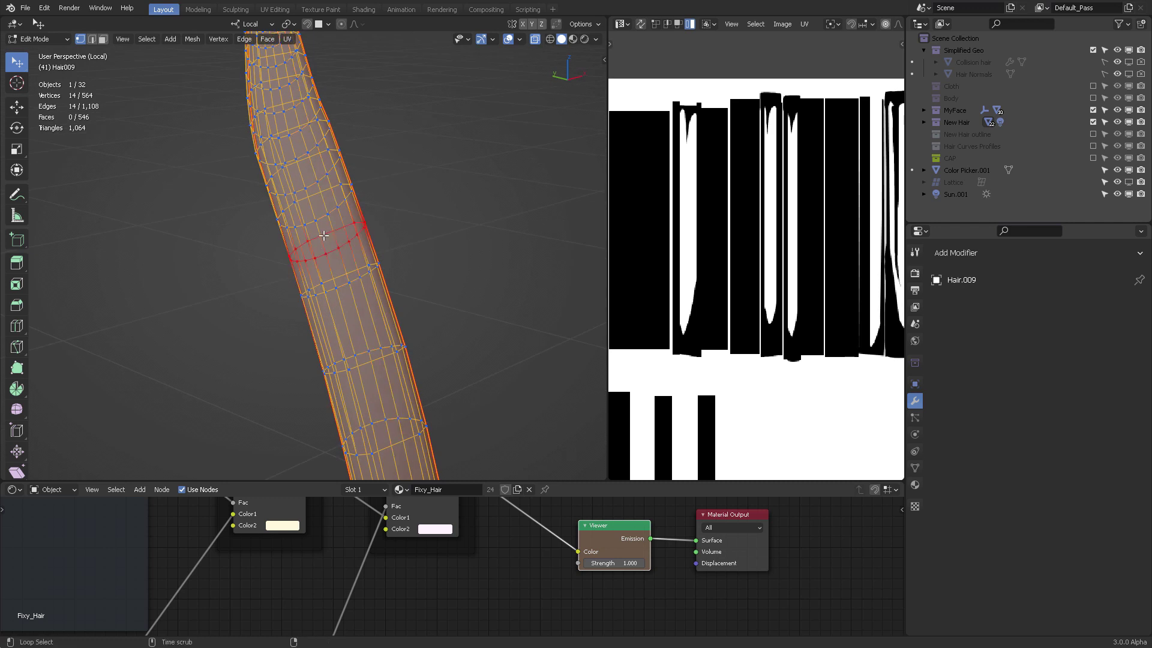
key(x)
click(334, 229)
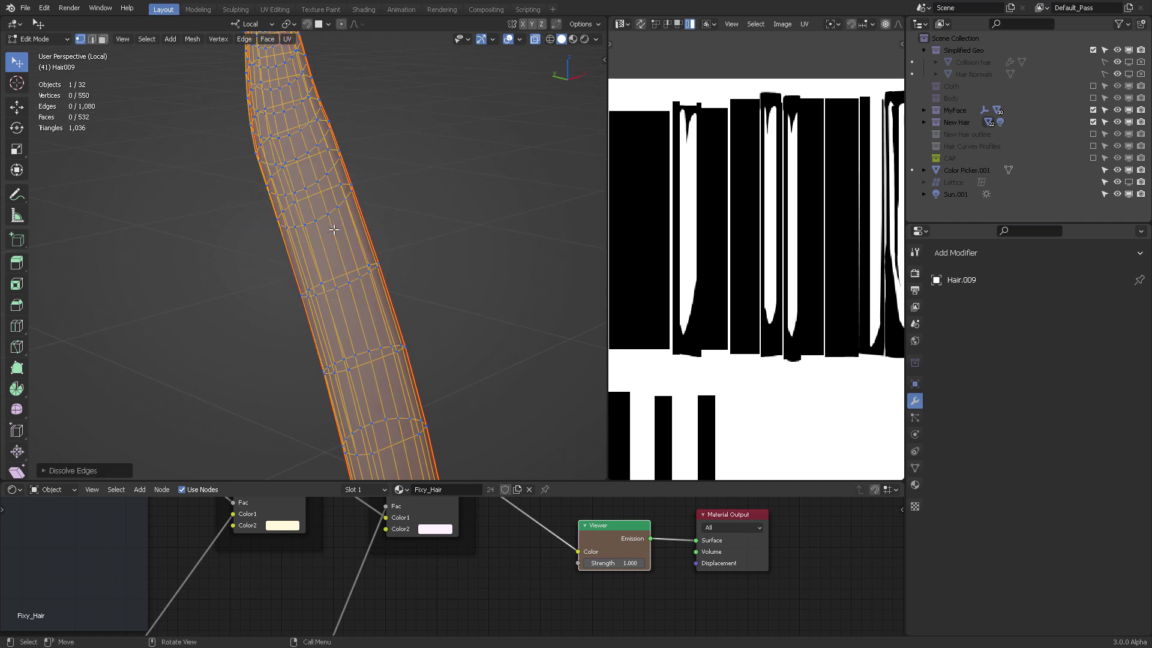
Step: Turn off X-ray and dissolve three redundant edge loops around the strand's curled tip
key(alt+z)
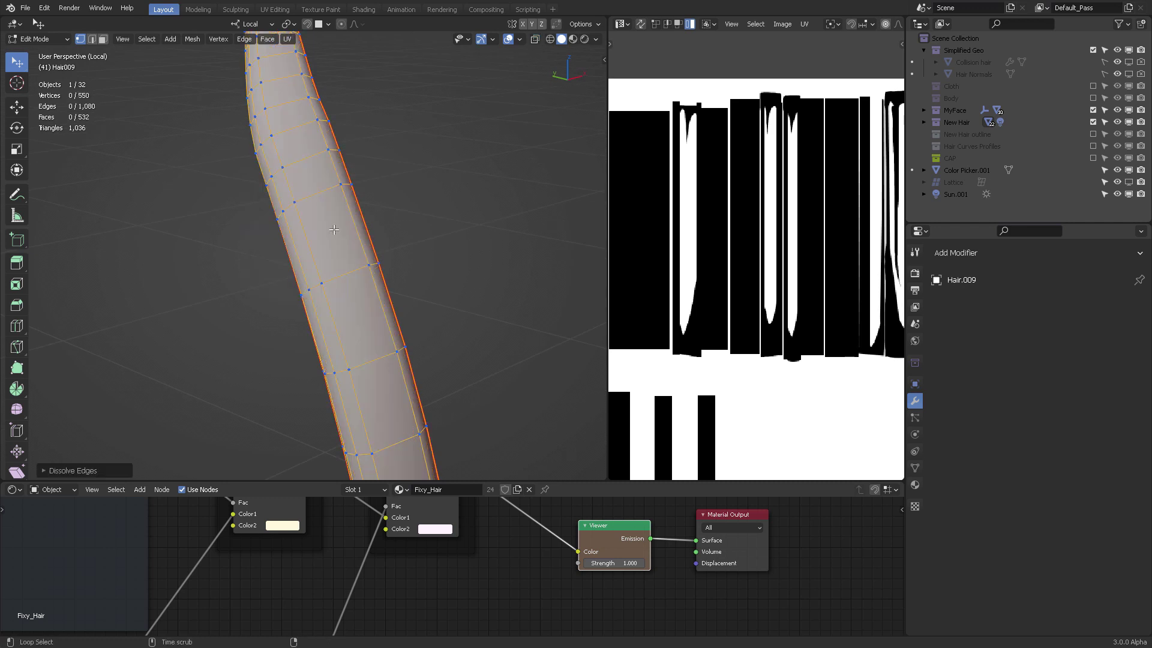
middle_drag(334, 229, 316, 183)
alt+click(334, 253)
key(x)
click(336, 248)
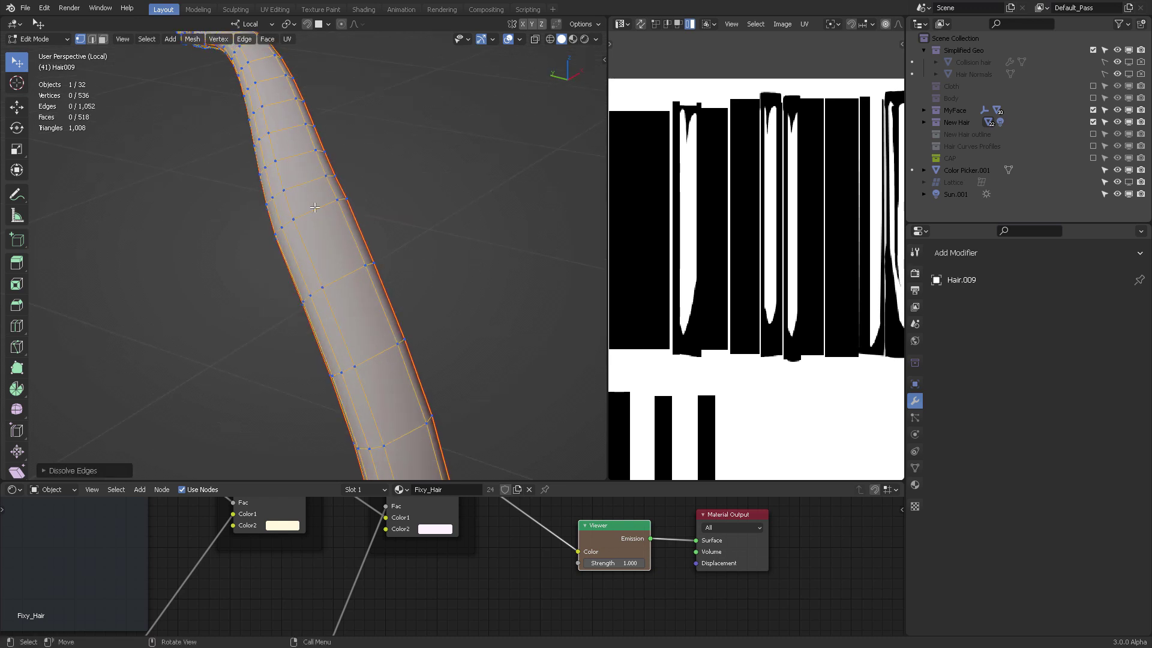
alt+click(314, 180)
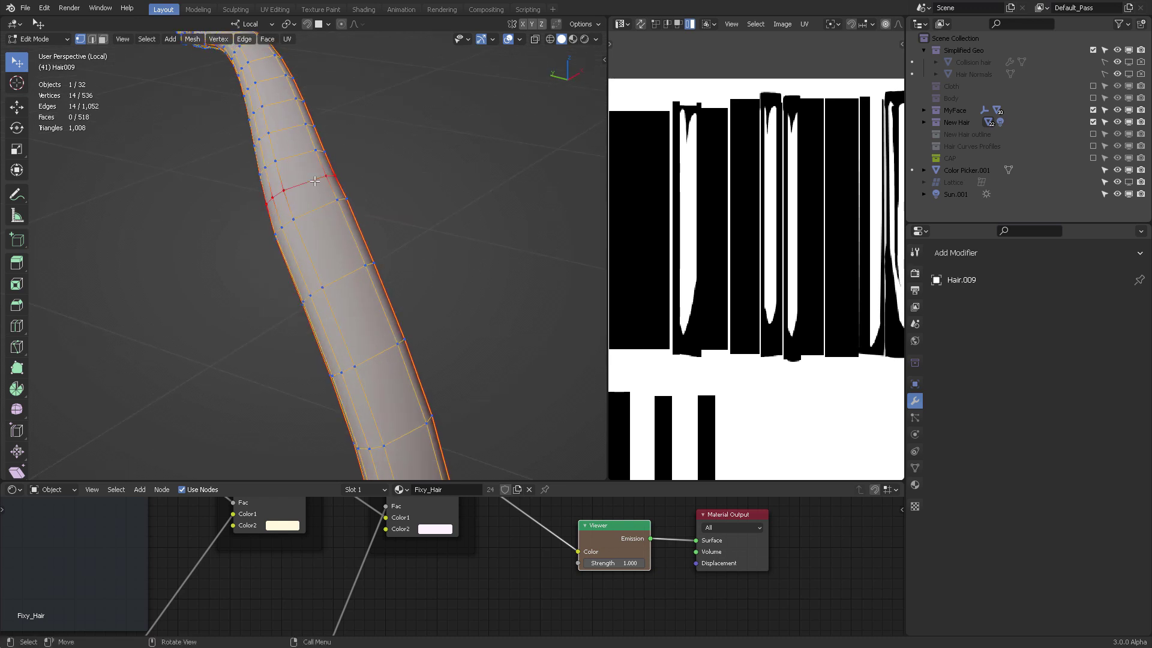
key(x)
click(315, 180)
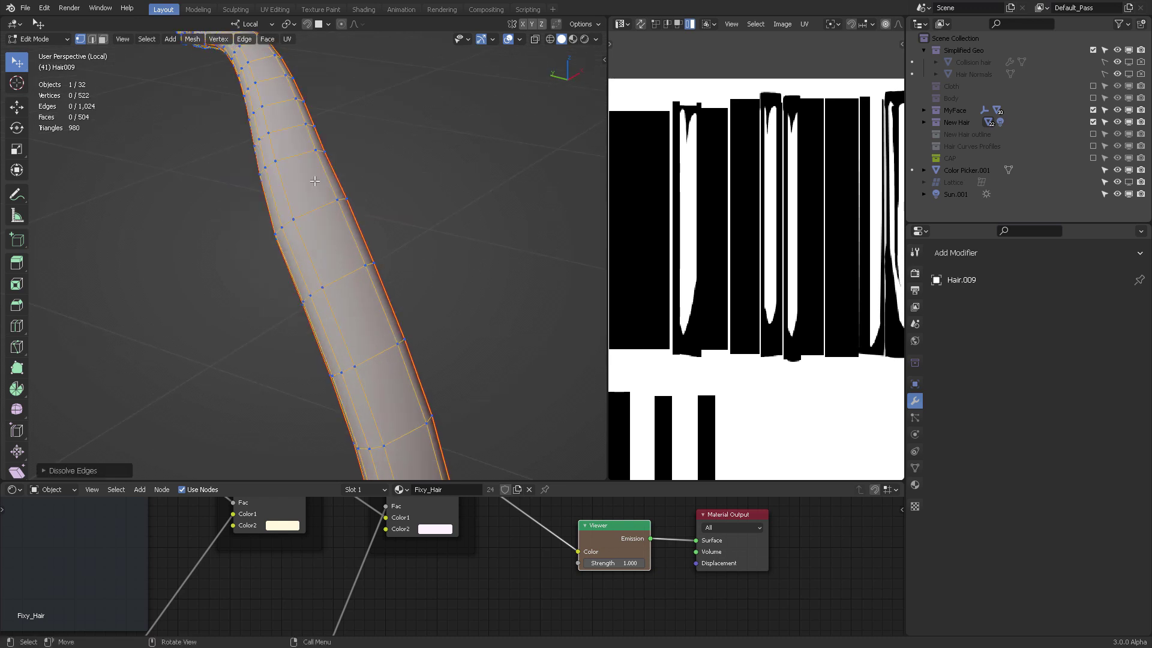
middle_drag(315, 181, 327, 211)
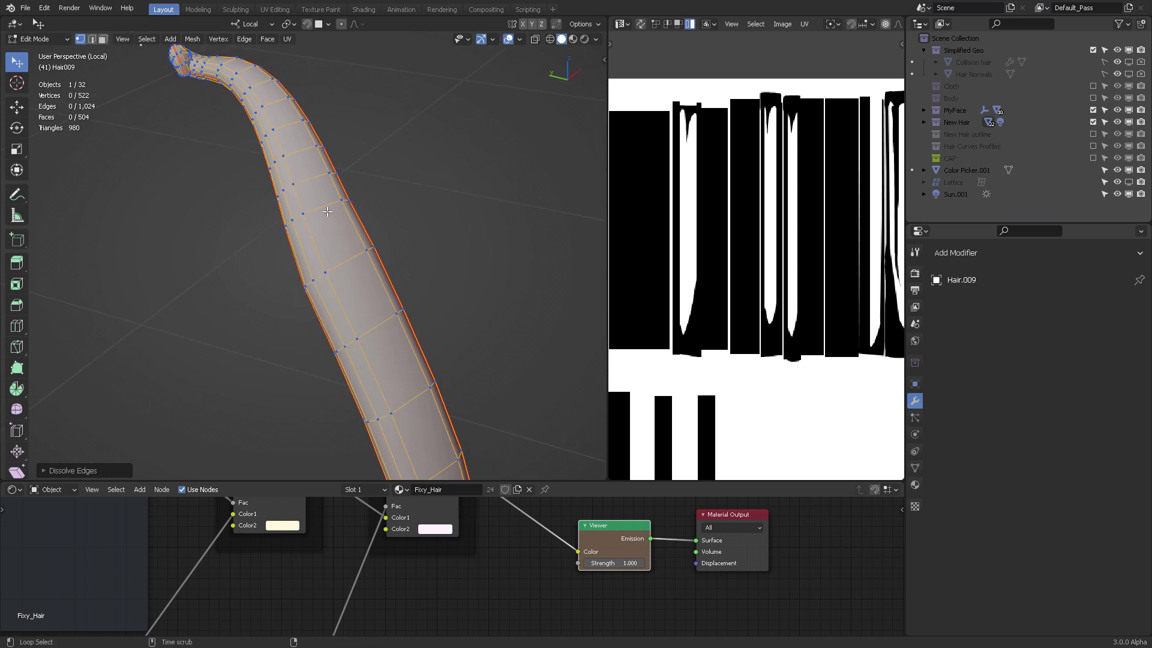
alt+click(367, 208)
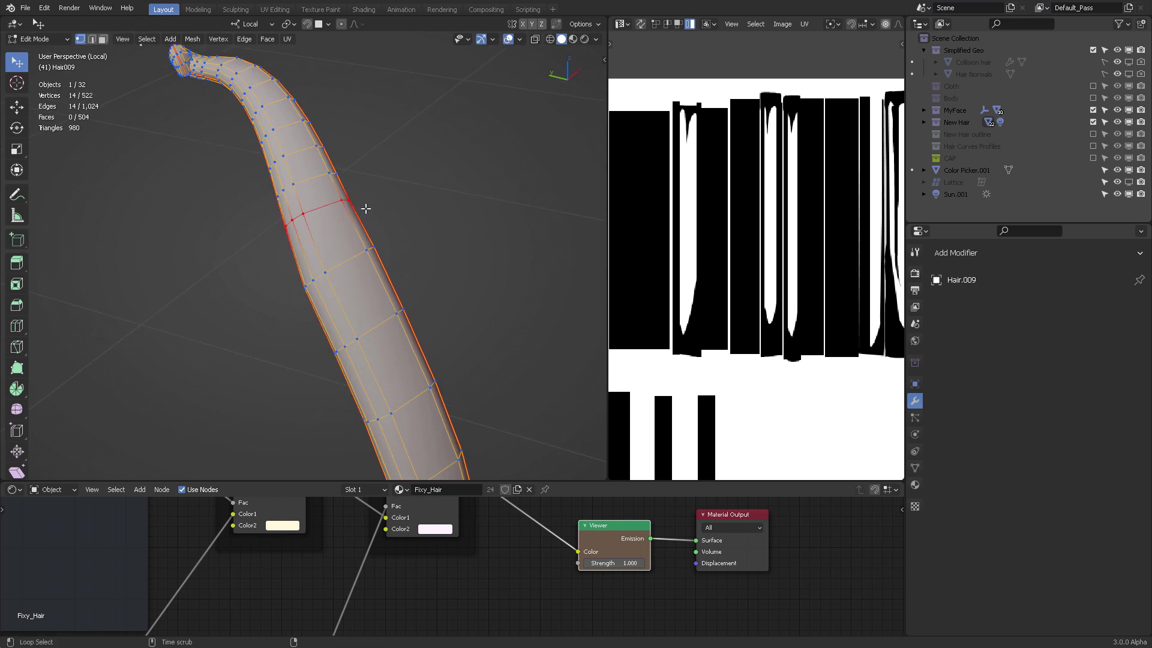
key(x)
click(366, 208)
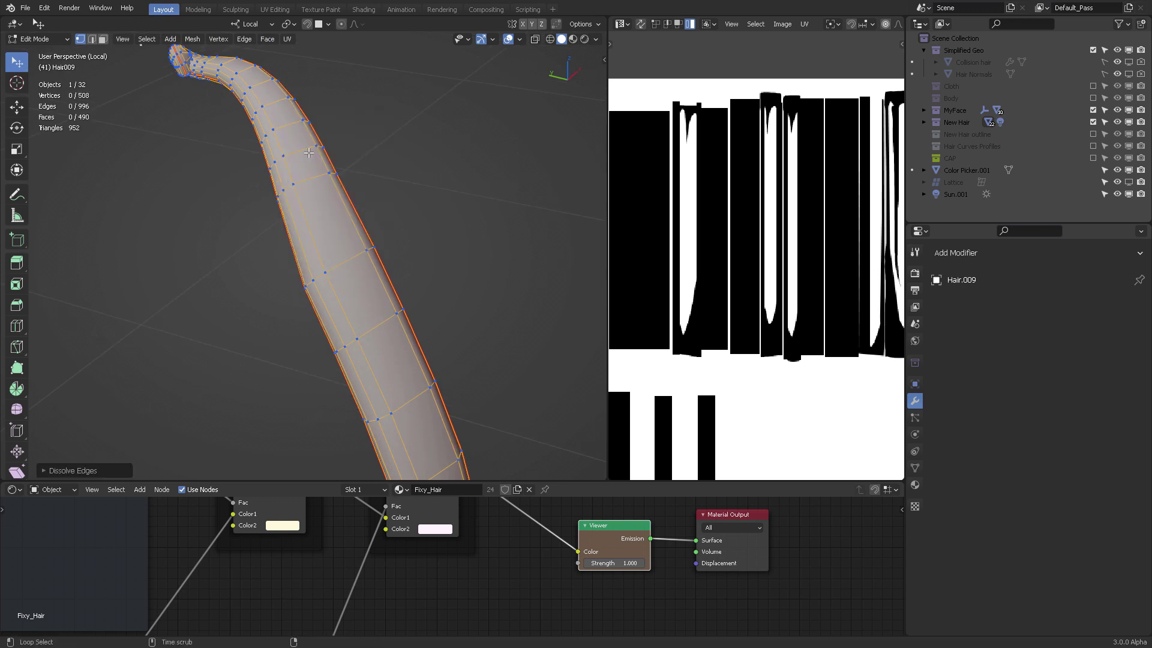
Step: Dissolve three more loops near the top and tapered end, reaching 466 vertices and 912 edges
alt+click(306, 151)
key(x)
click(304, 150)
middle_drag(304, 150, 282, 140)
alt+click(237, 94)
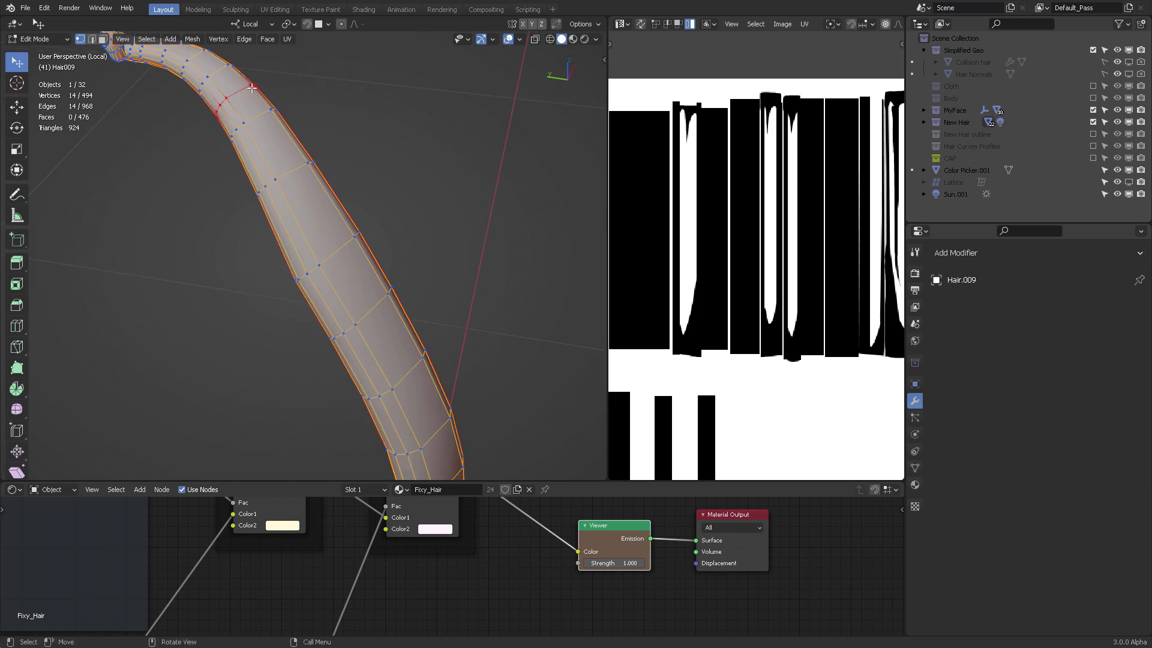
key(x)
click(251, 88)
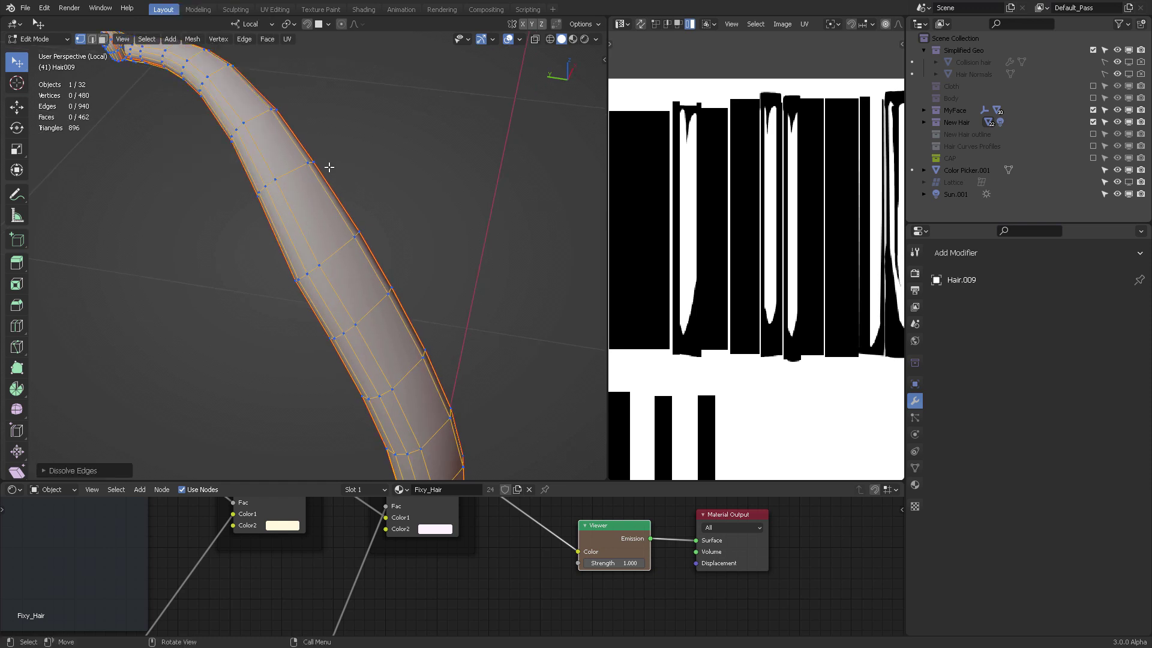
middle_drag(329, 167, 380, 196)
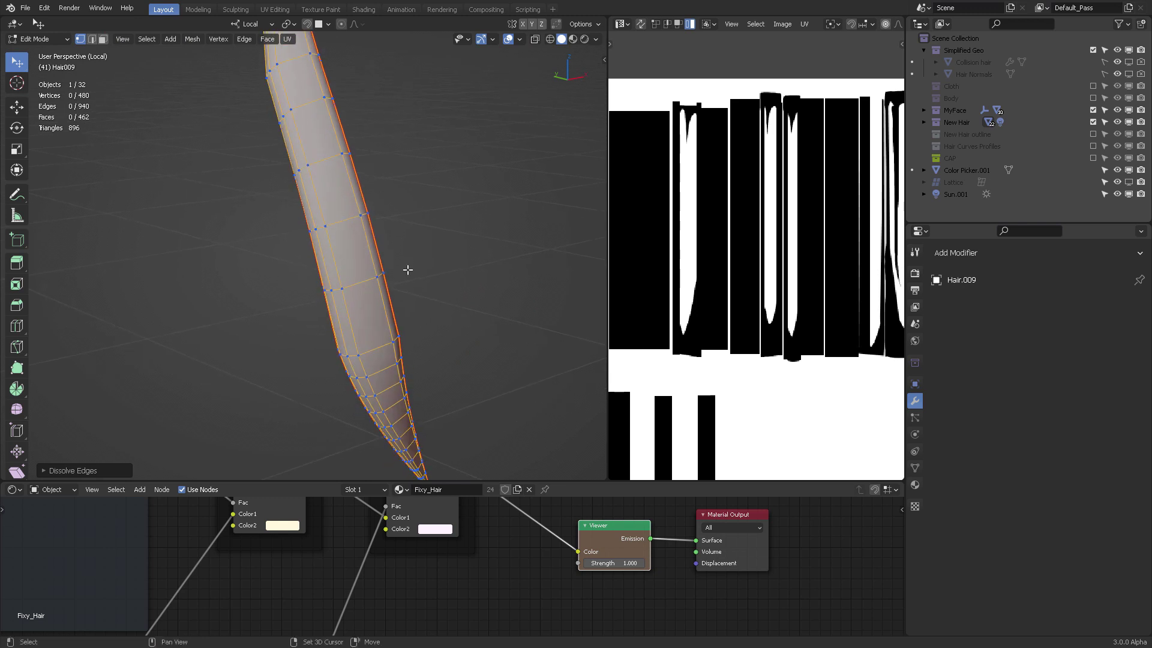
middle_drag(391, 260, 331, 278)
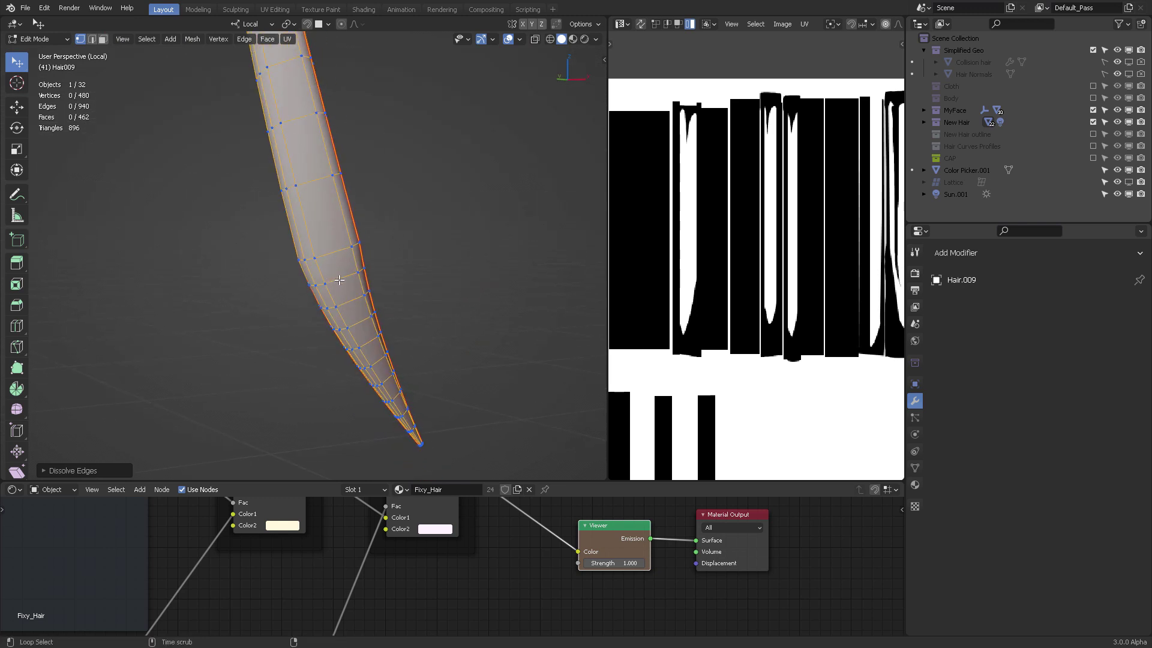
alt+click(339, 279)
key(x)
click(339, 278)
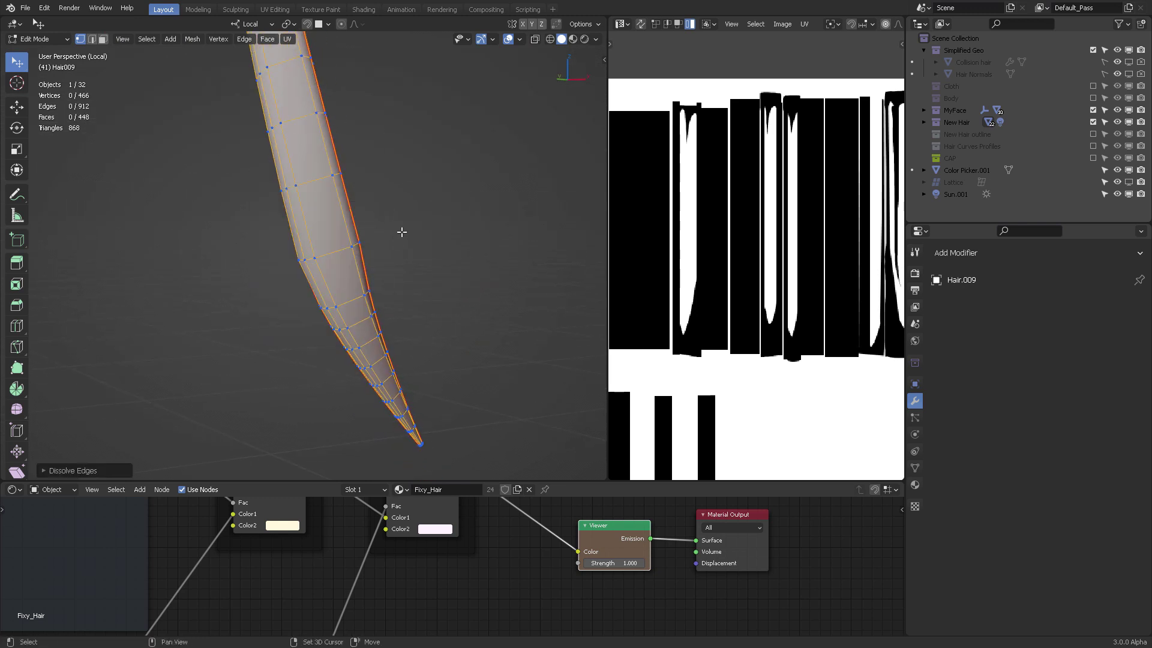
shift+middle_drag(385, 189, 445, 231)
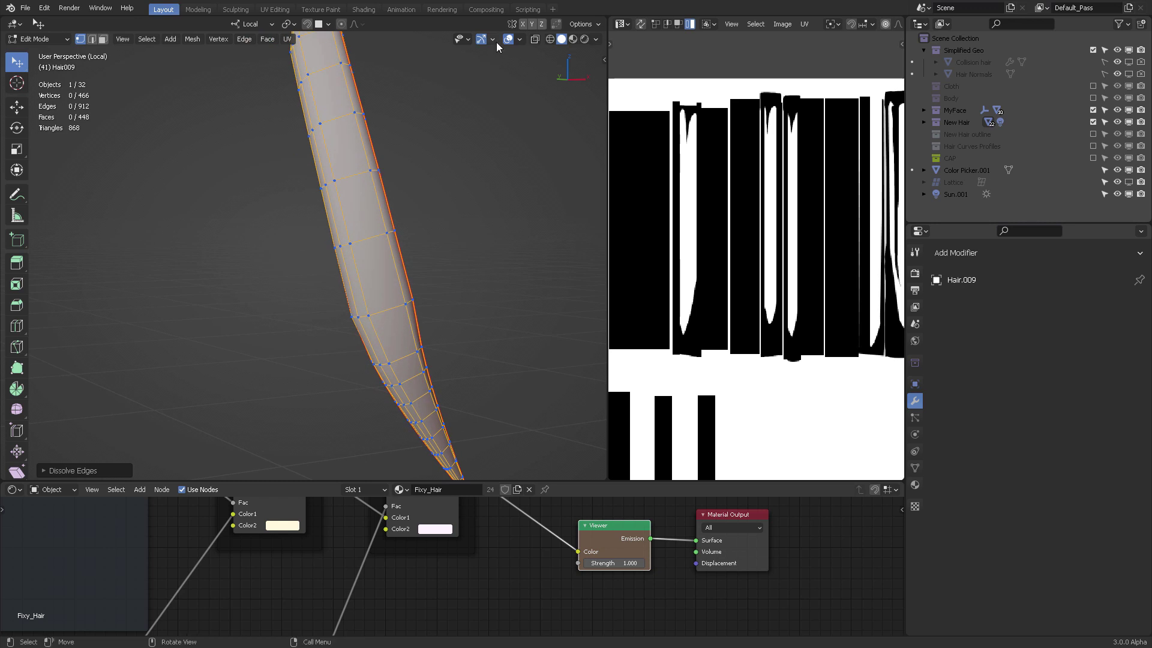
click(520, 40)
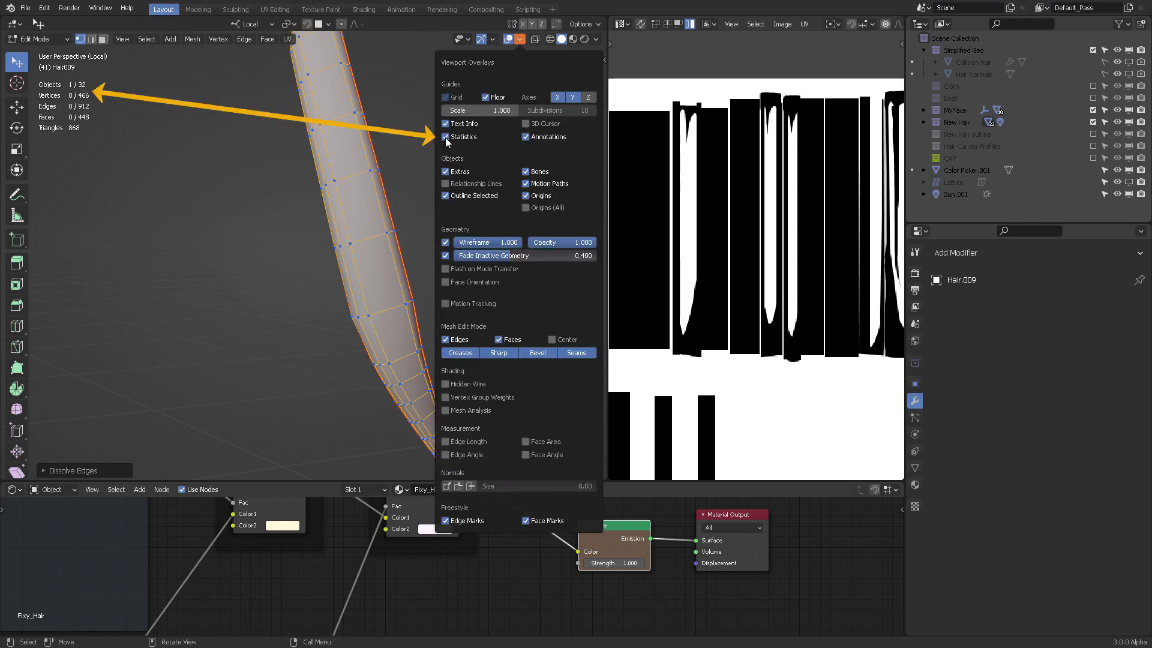
middle_drag(391, 168, 347, 96)
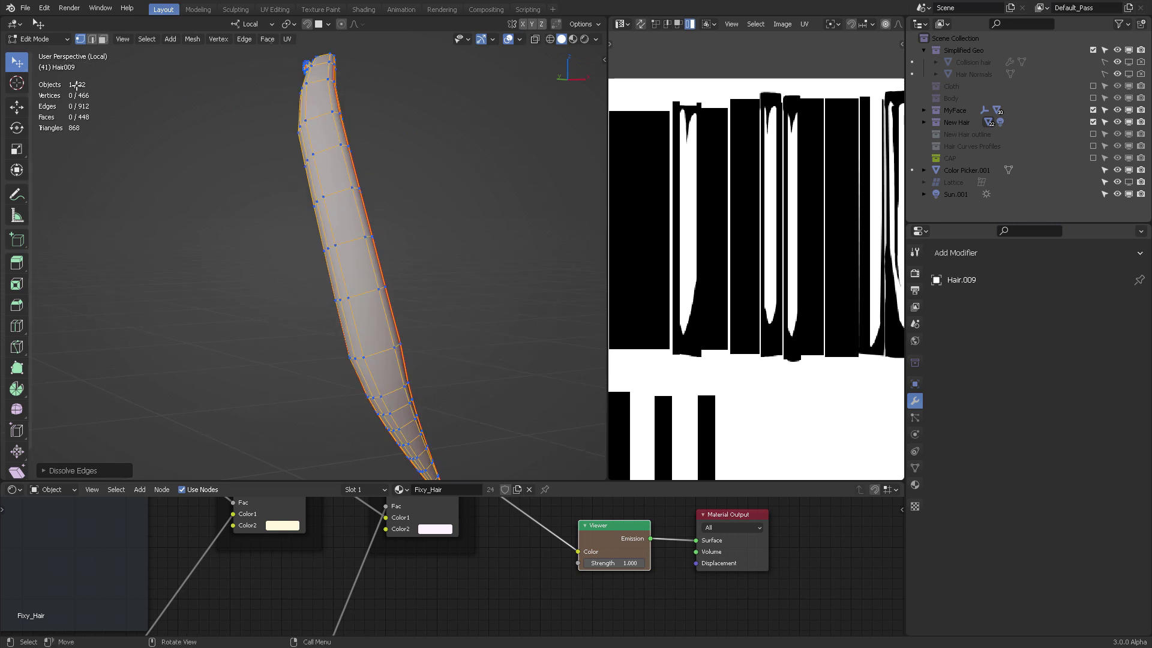
key(a)
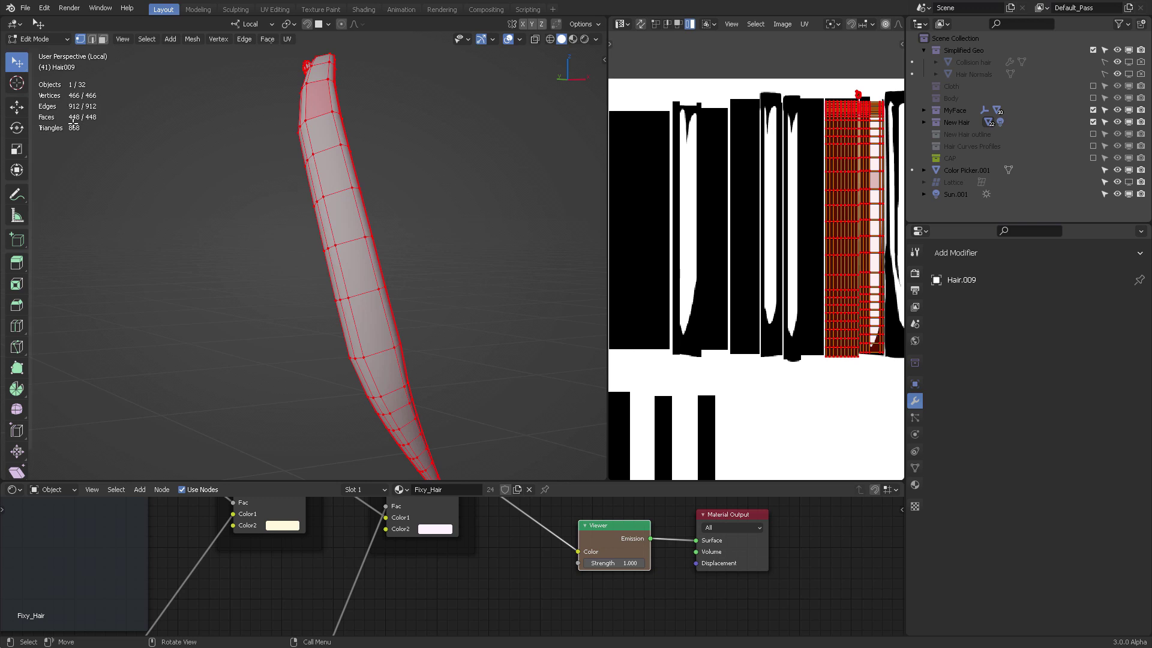
key(alt+a)
middle_drag(349, 226, 398, 229)
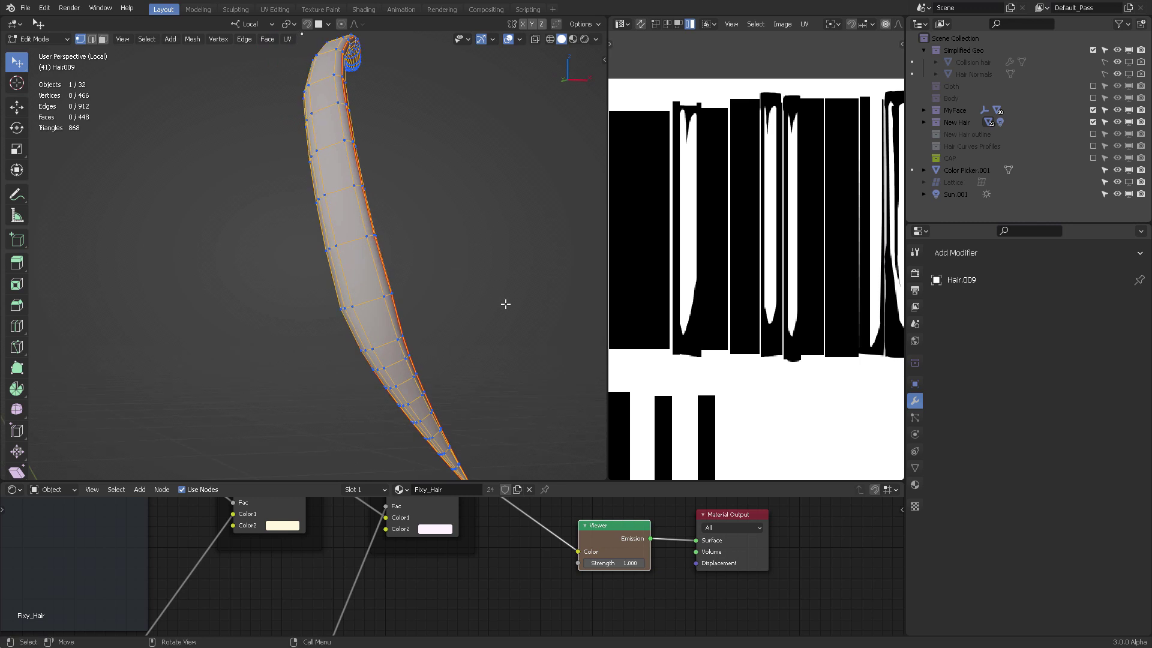
Step: Exit local view, enable X-ray, and orbit to the strand's curled root to begin a lasso
key(KP_Divide)
key(alt+z)
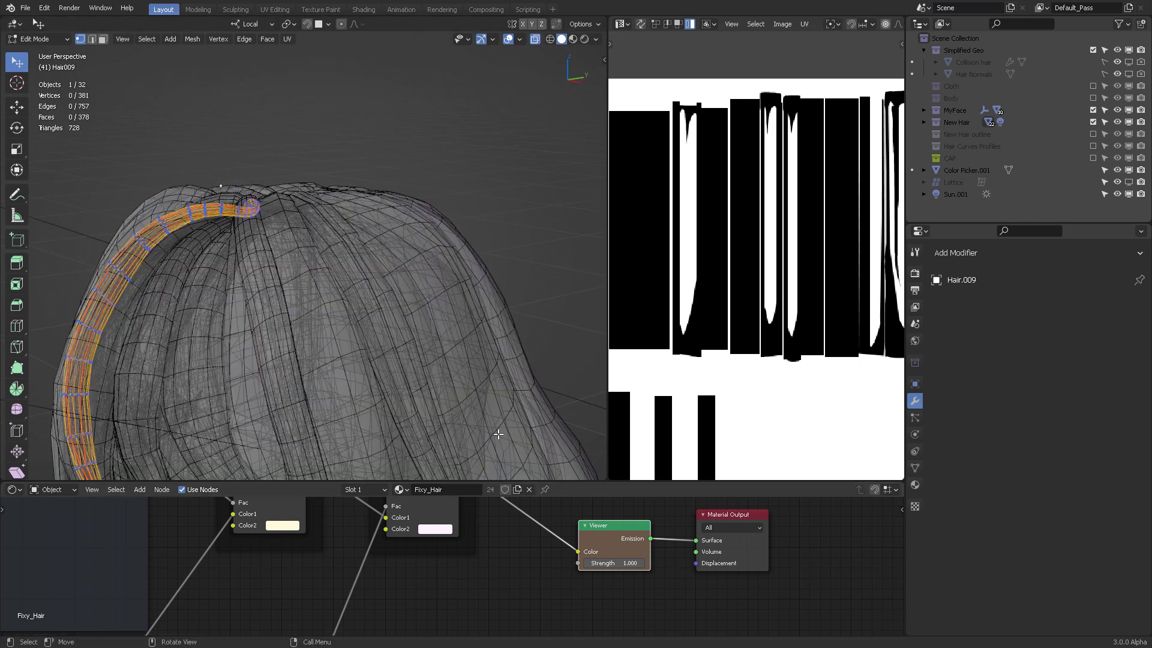
middle_drag(344, 313, 284, 219)
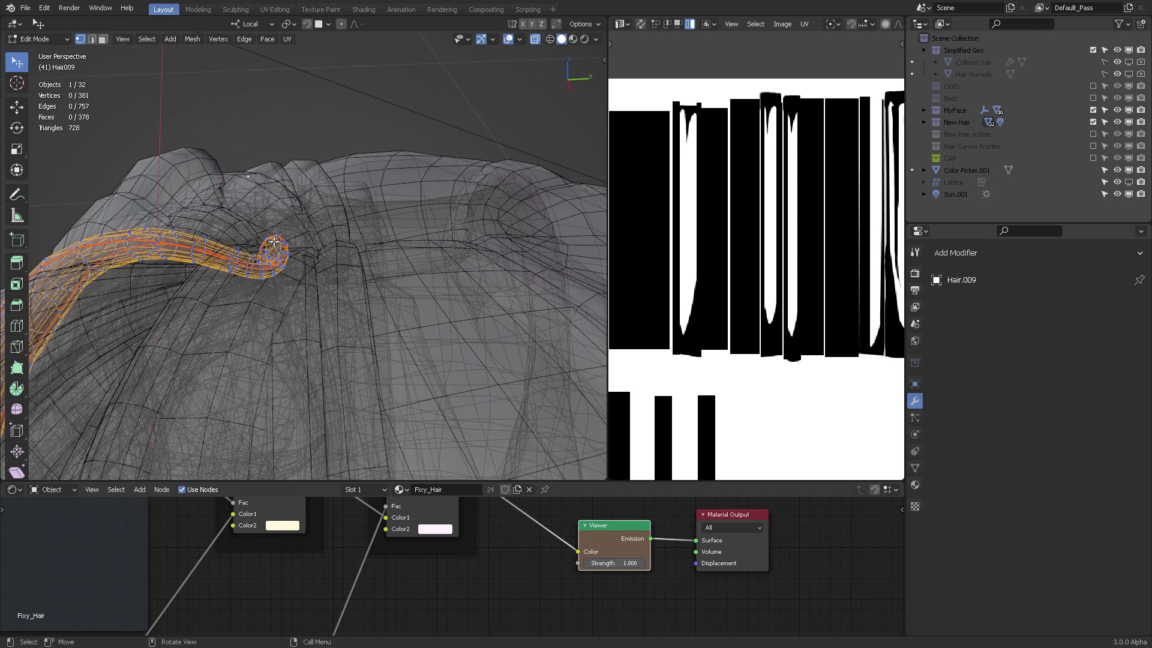
mouse_move(276, 221)
ctrl+right_down()
mouse_move(258, 275)
mouse_move(275, 295)
mouse_move(305, 233)
mouse_move(289, 213)
ctrl+right_up()
Step: Lasso-select the curled tip at the strand's root and delete its faces
middle_drag(290, 212, 359, 215)
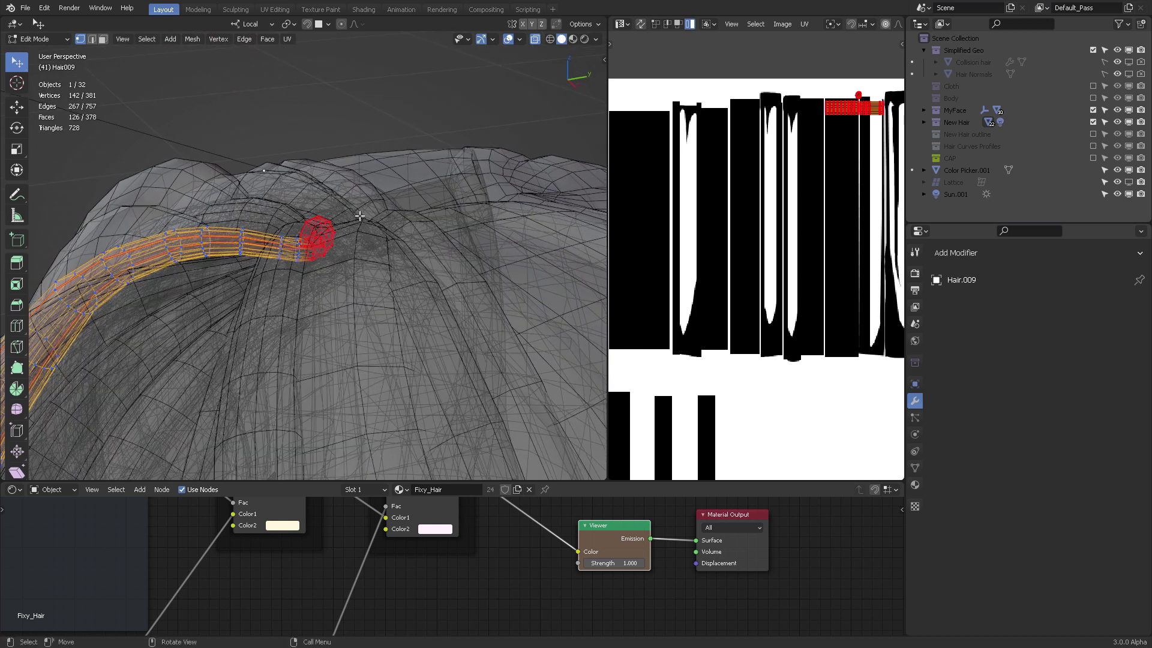
key(x)
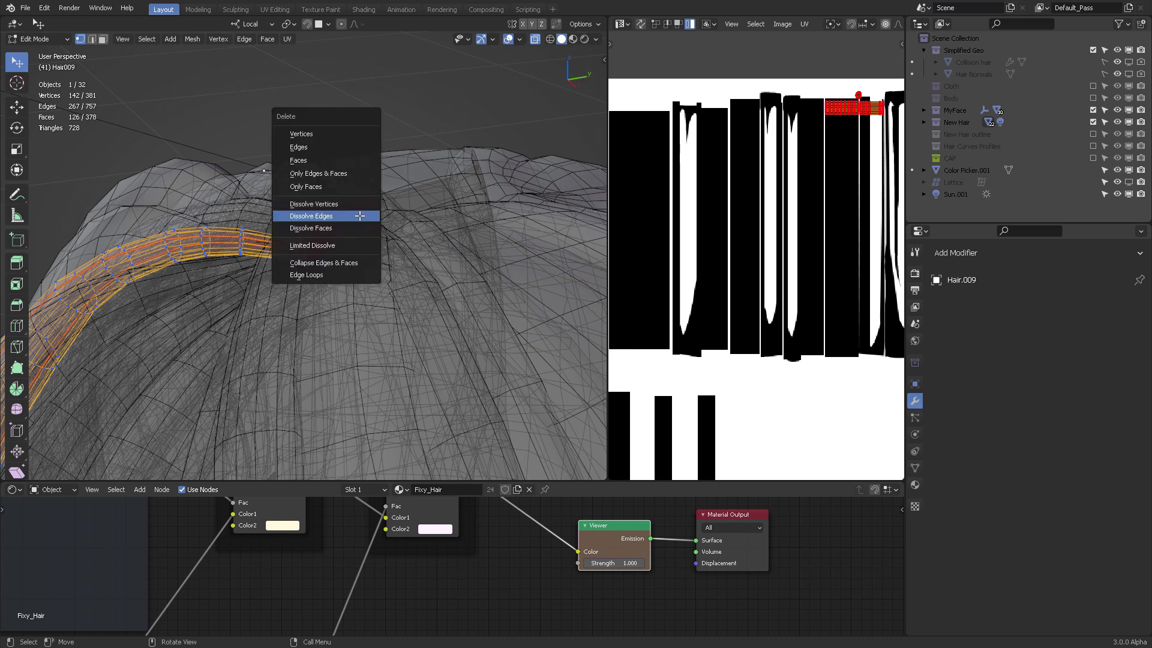
key(Escape)
key(x)
click(360, 215)
Step: Delete the strand's end edge loop, leaving 239 vertices, 476 edges and 238 faces
middle_drag(360, 215, 328, 210)
alt+click(342, 195)
key(x)
click(340, 192)
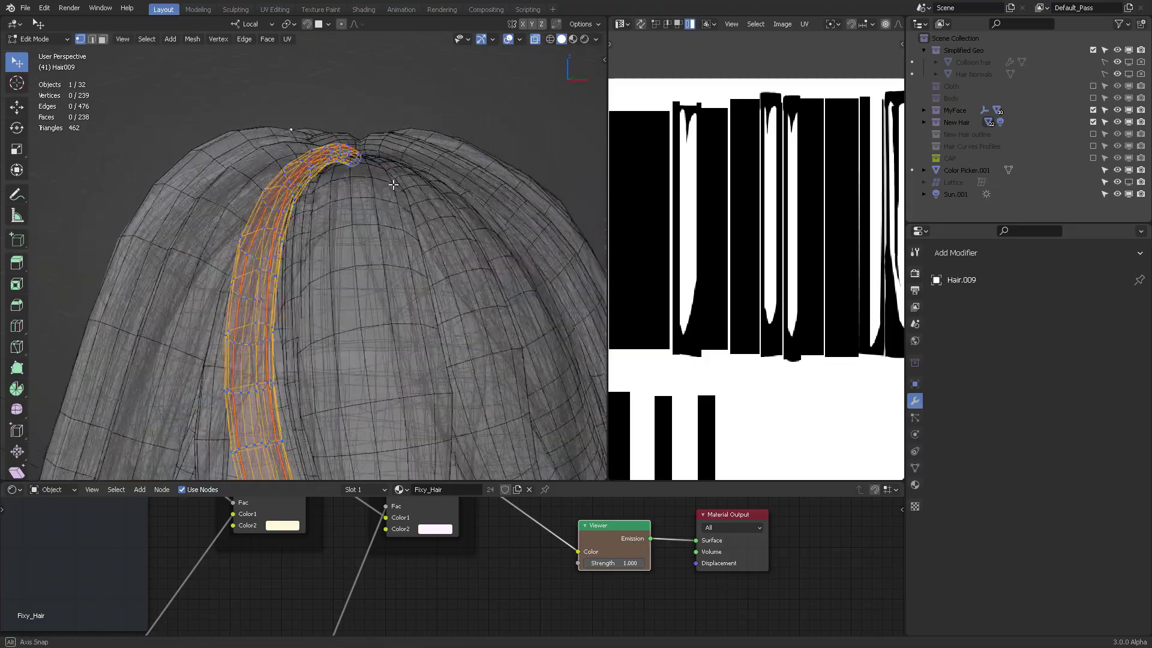
Step: Orbit around the head, then isolate Hair.009 in local view with X-ray turned off
middle_drag(412, 195, 330, 162)
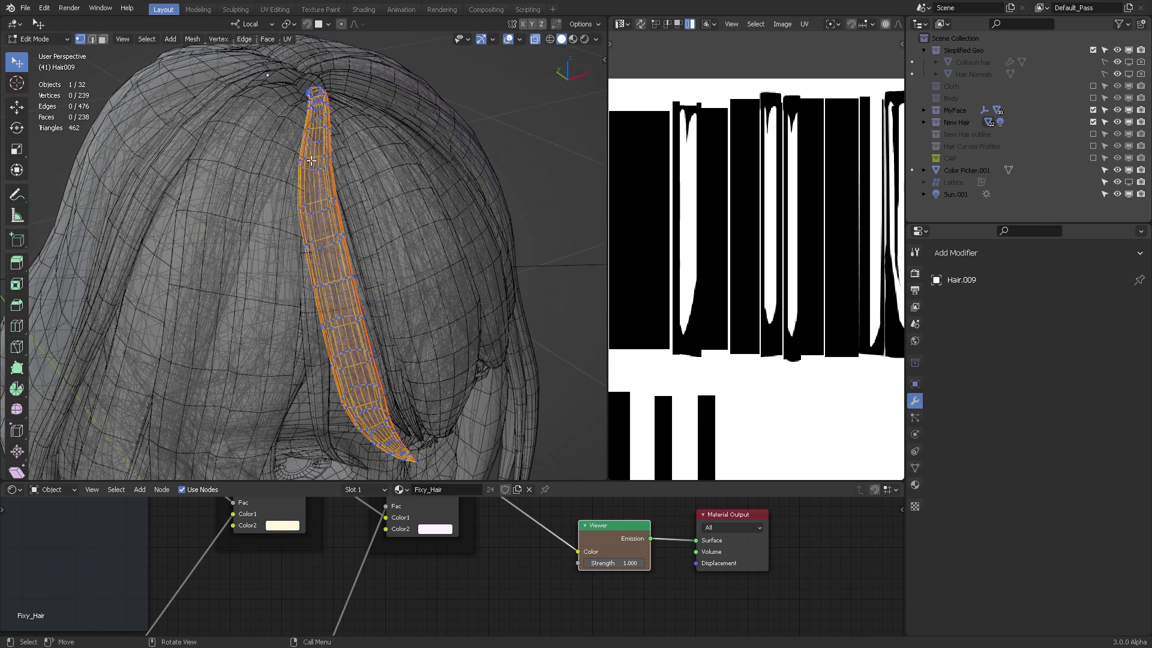
scroll(330, 135, up, 2)
key(alt+z)
mouse_move(326, 189)
middle_down()
mouse_move(338, 124)
mouse_move(321, 116)
middle_up()
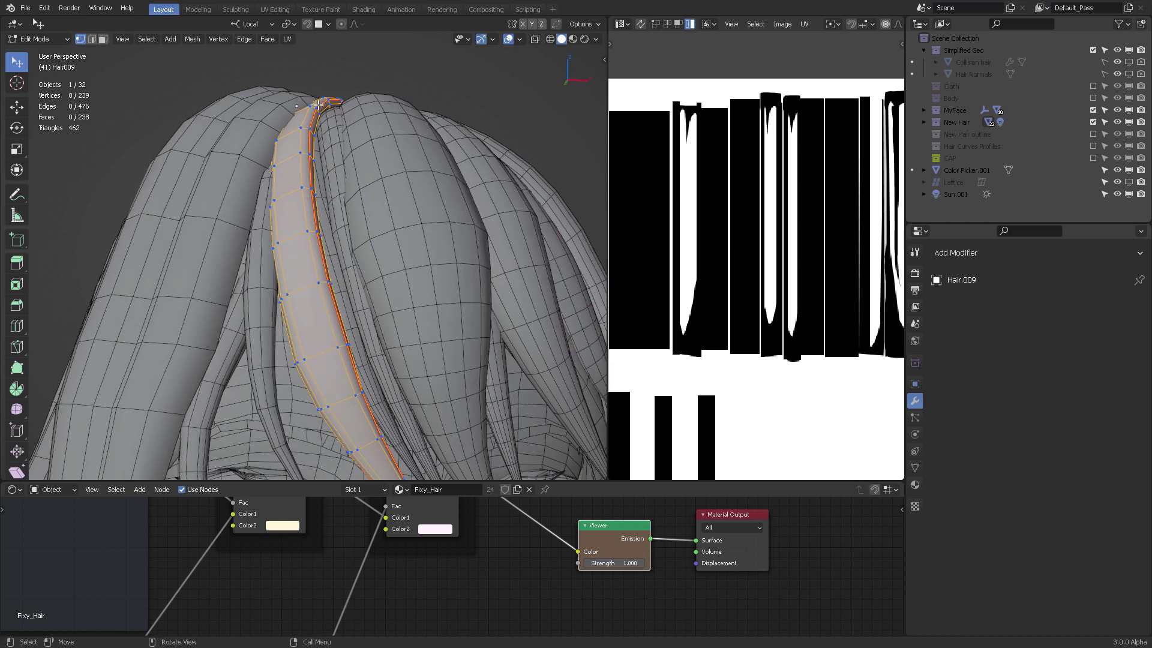
middle_drag(305, 239, 252, 255)
key(alt+z)
scroll(223, 289, up, 4)
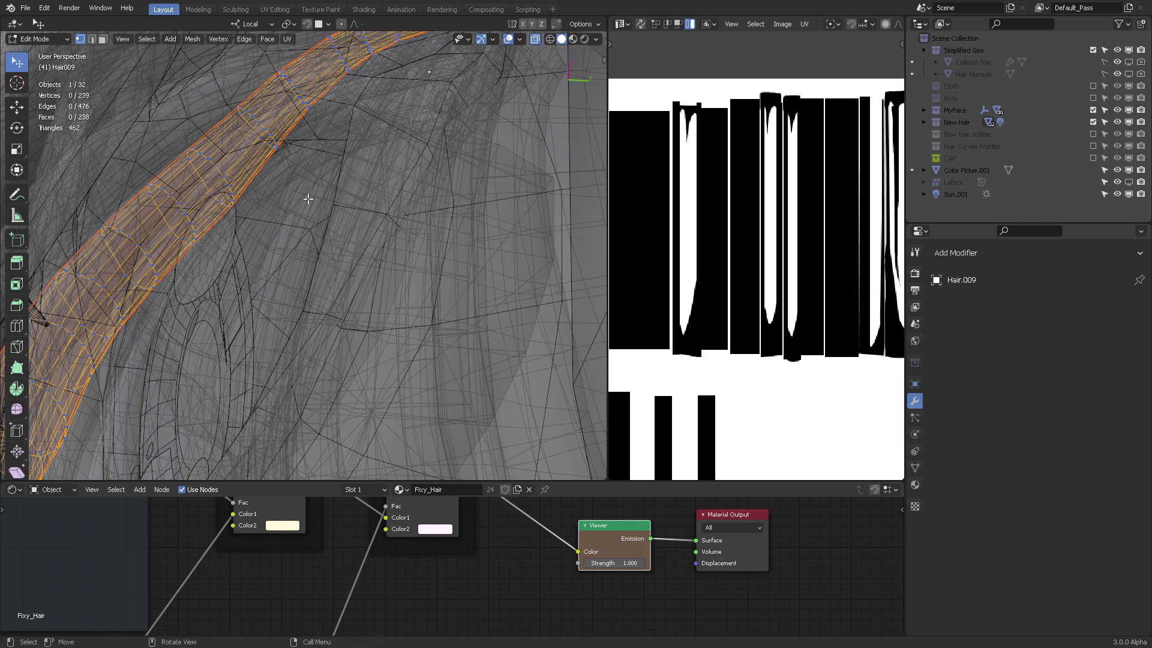
key(KP_Divide)
scroll(325, 221, up, 6)
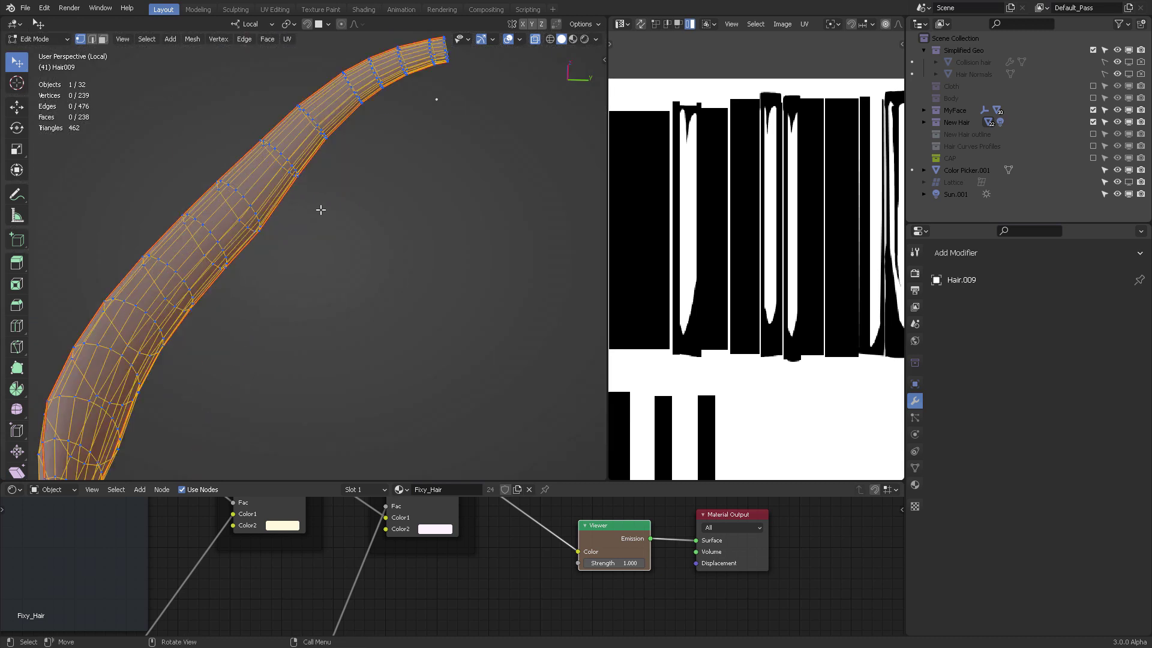
key(alt+z)
Step: Select two adjacent faces on the Hair.009 strand, try merging them, then undo the merge
middle_drag(394, 223, 334, 192)
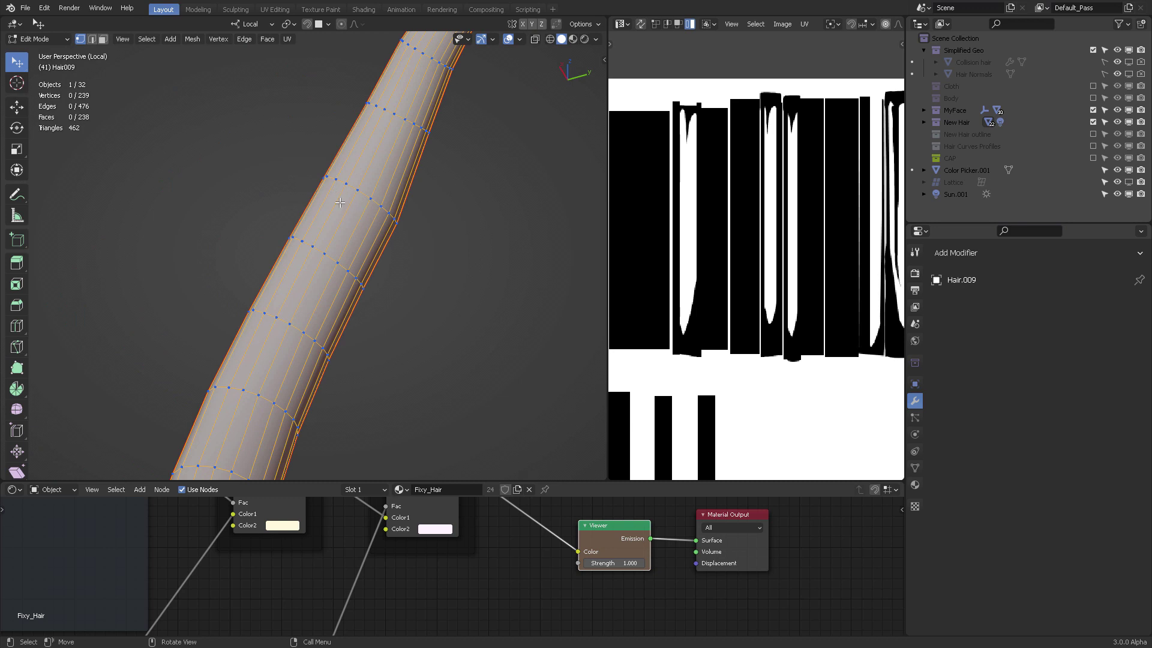
key(3)
click(340, 206)
shift+click(335, 206)
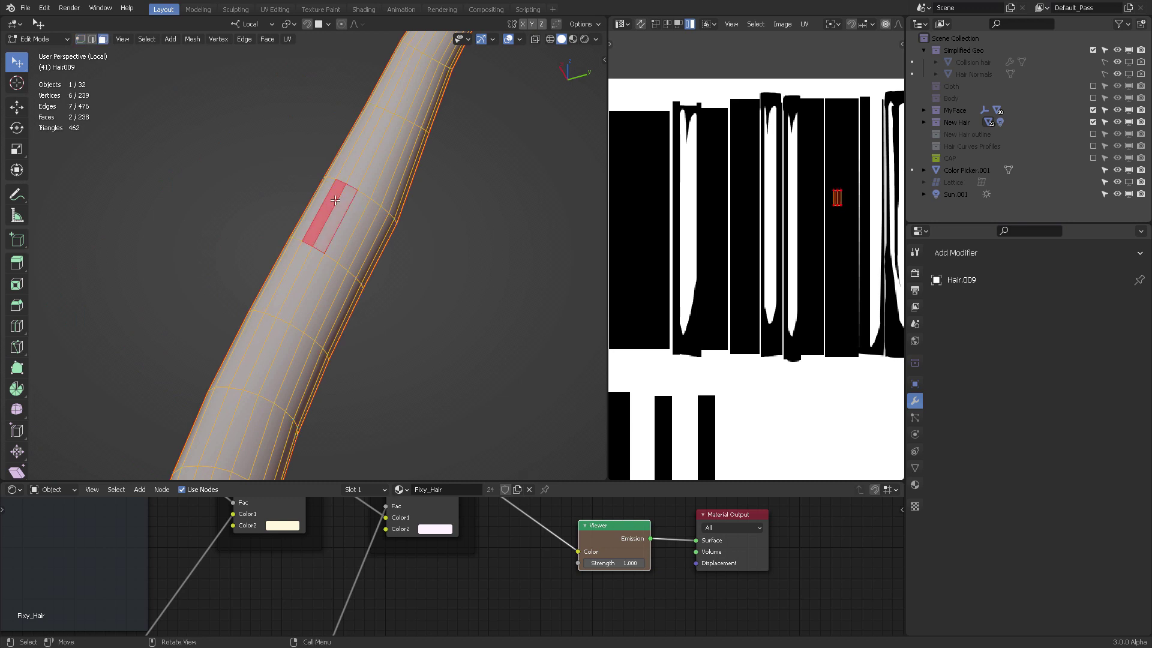
key(ctrl+x)
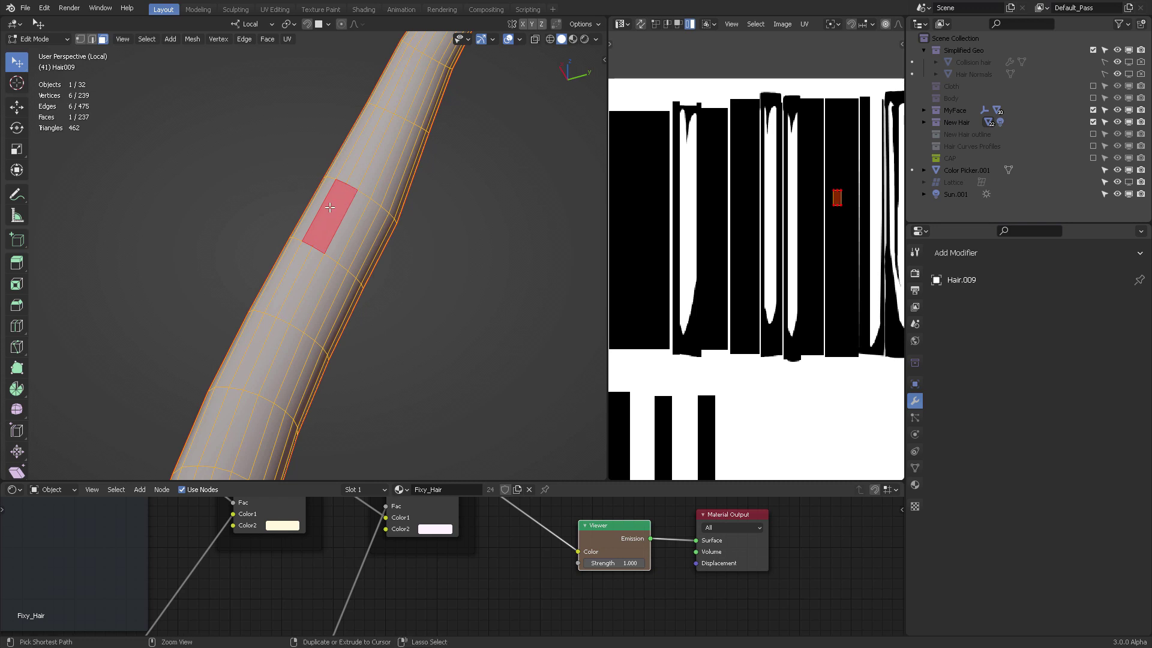
key(ctrl+z)
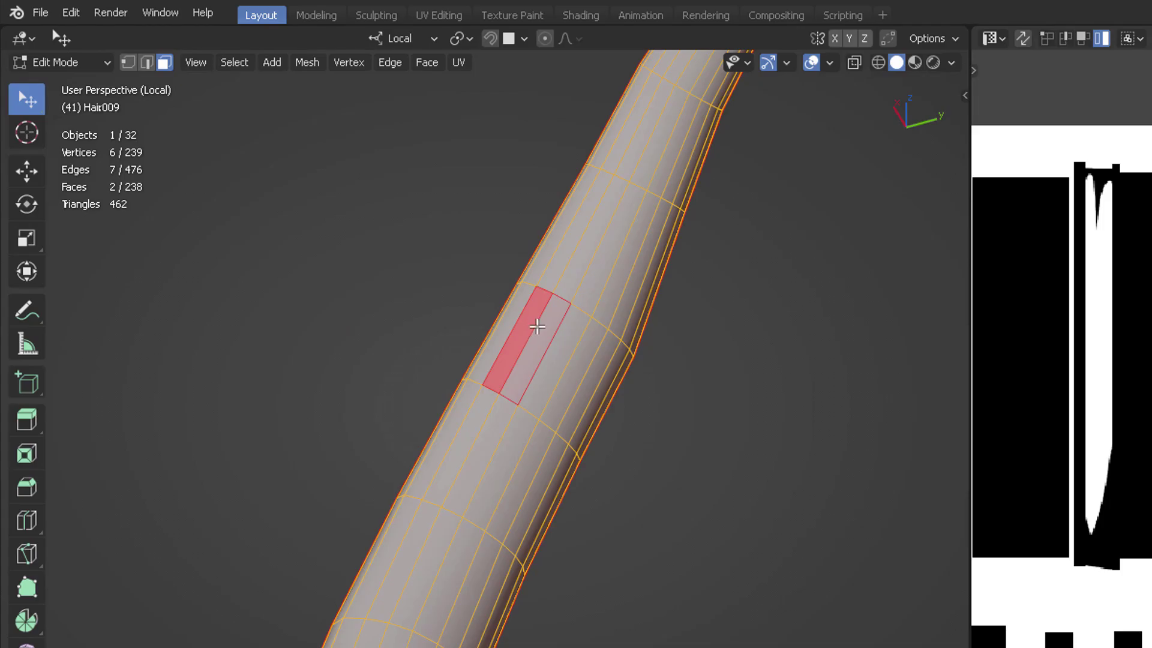
Step: Dissolve one lengthwise edge loop, reducing Hair.009 to 222 vertices, 442 edges and 221 faces
key(2)
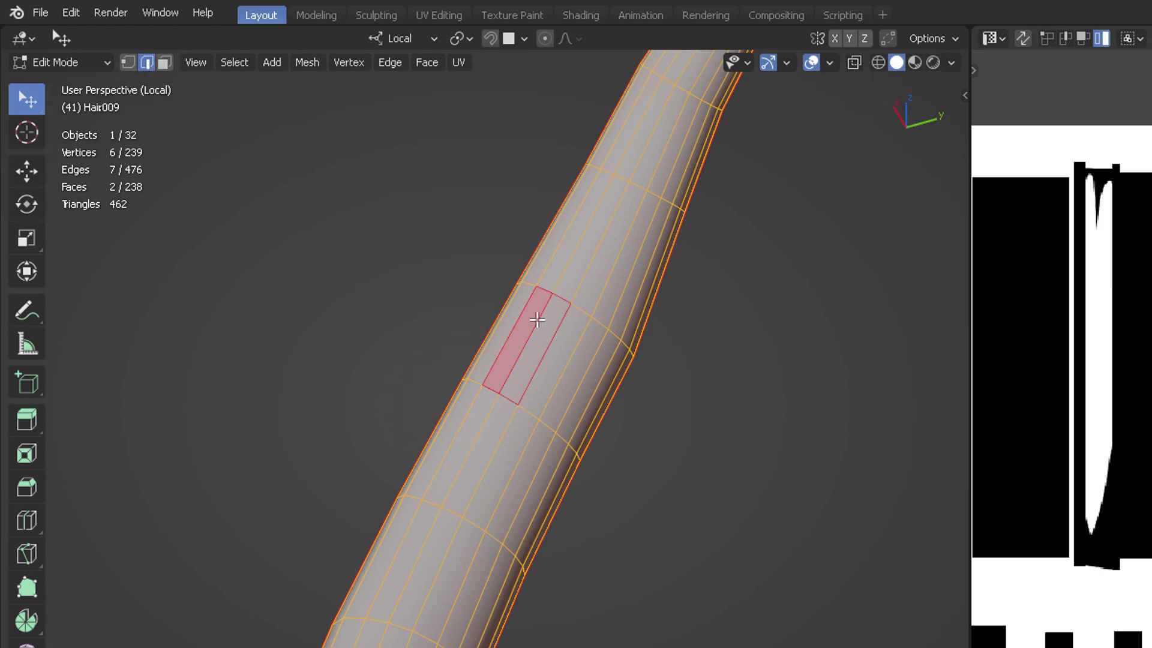
alt+click(537, 319)
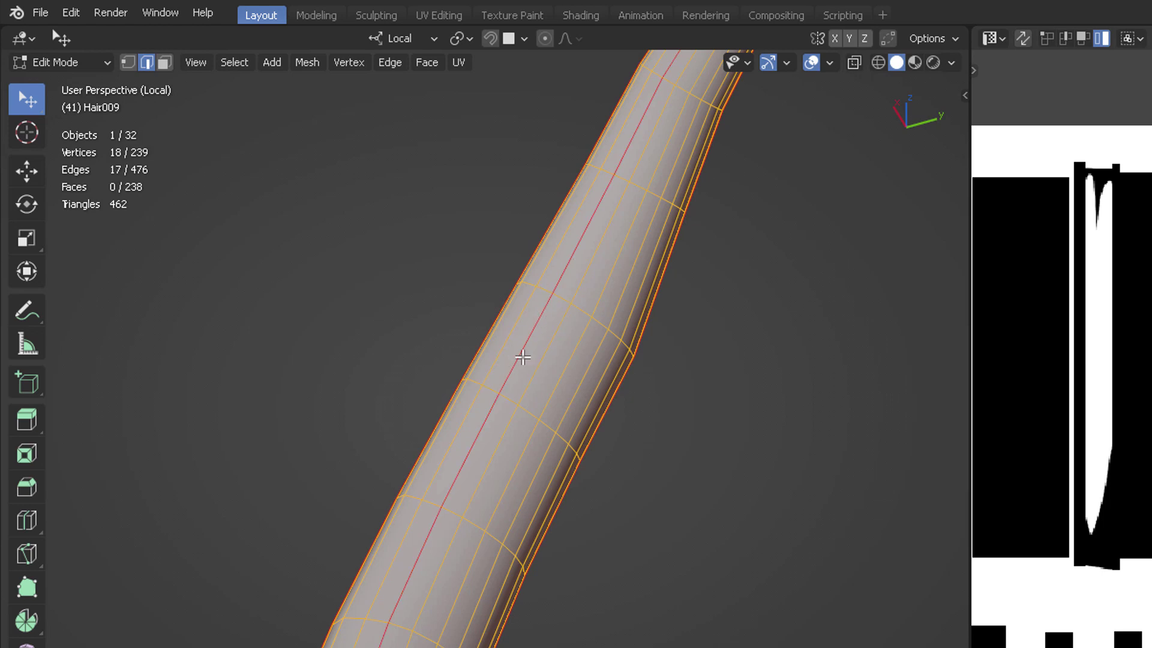
key(x)
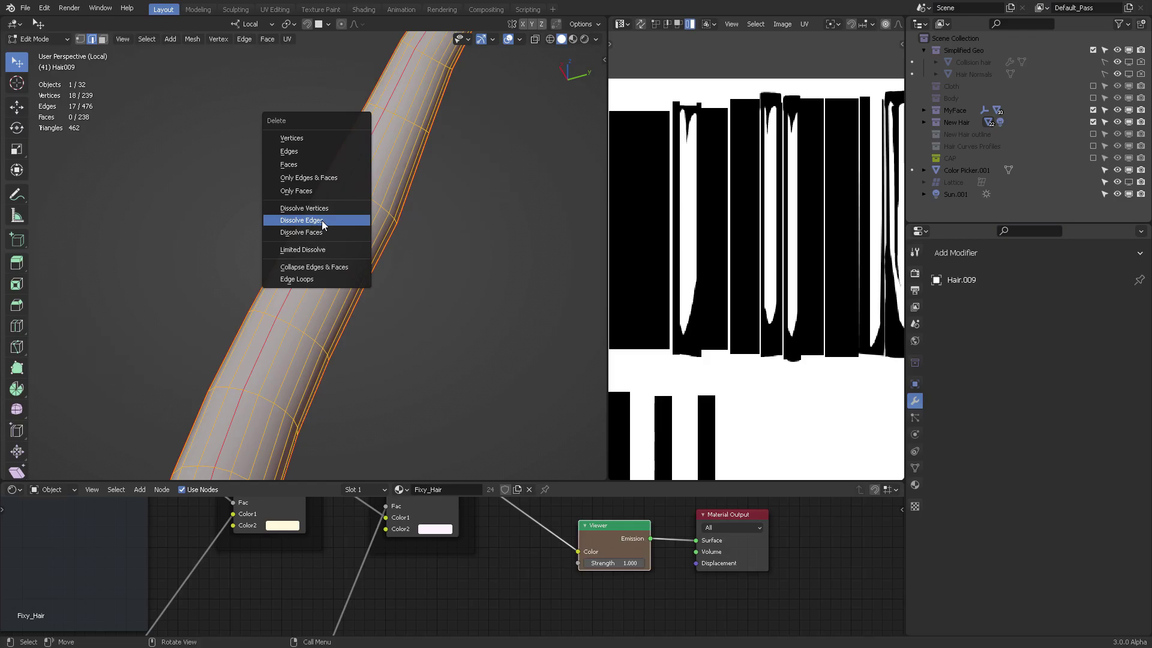
click(496, 356)
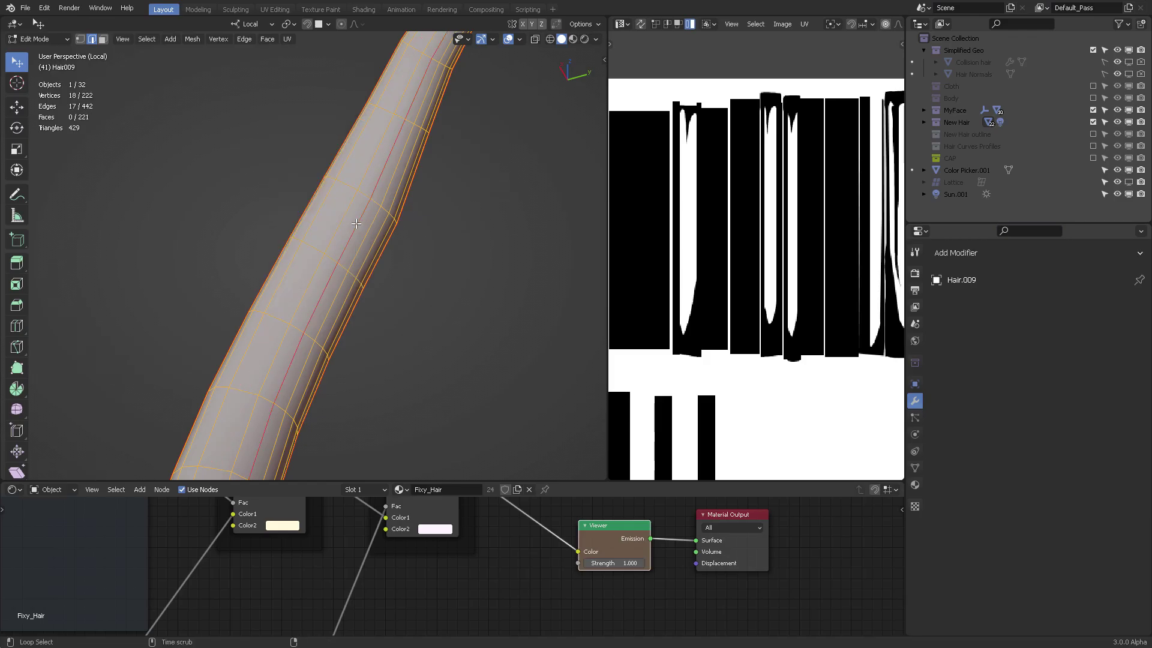
Step: Dissolve two more lengthwise edge loops from the Hair.009 strand
middle_drag(370, 228, 422, 204)
alt+click(416, 220)
key(x)
click(416, 219)
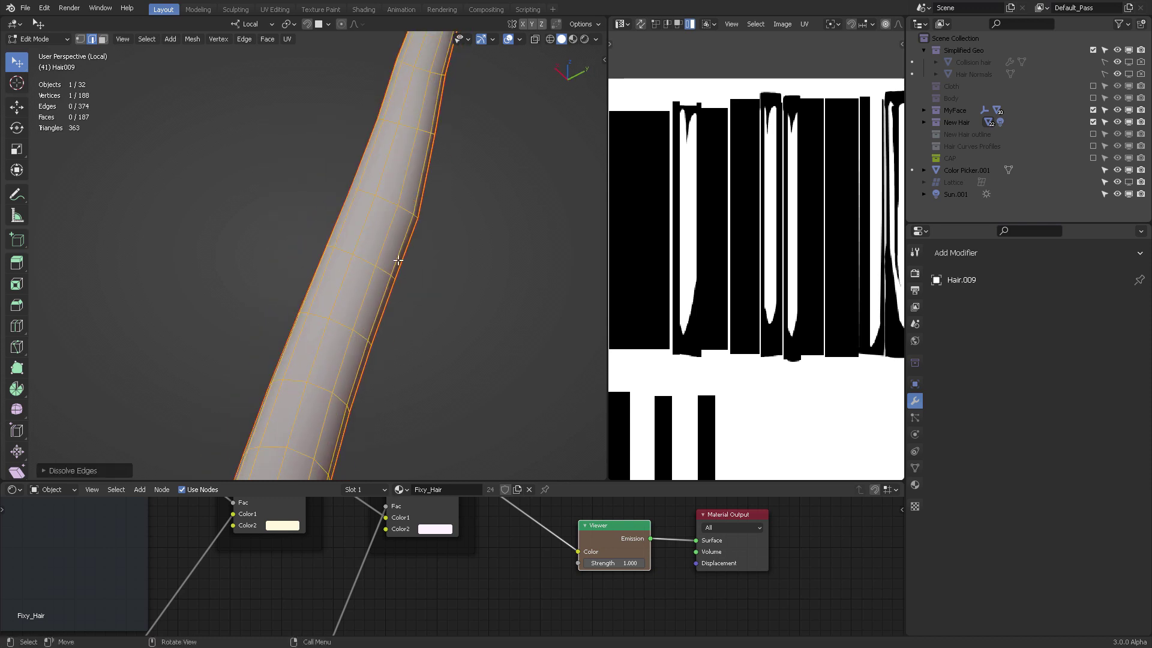
middle_drag(398, 261, 354, 221)
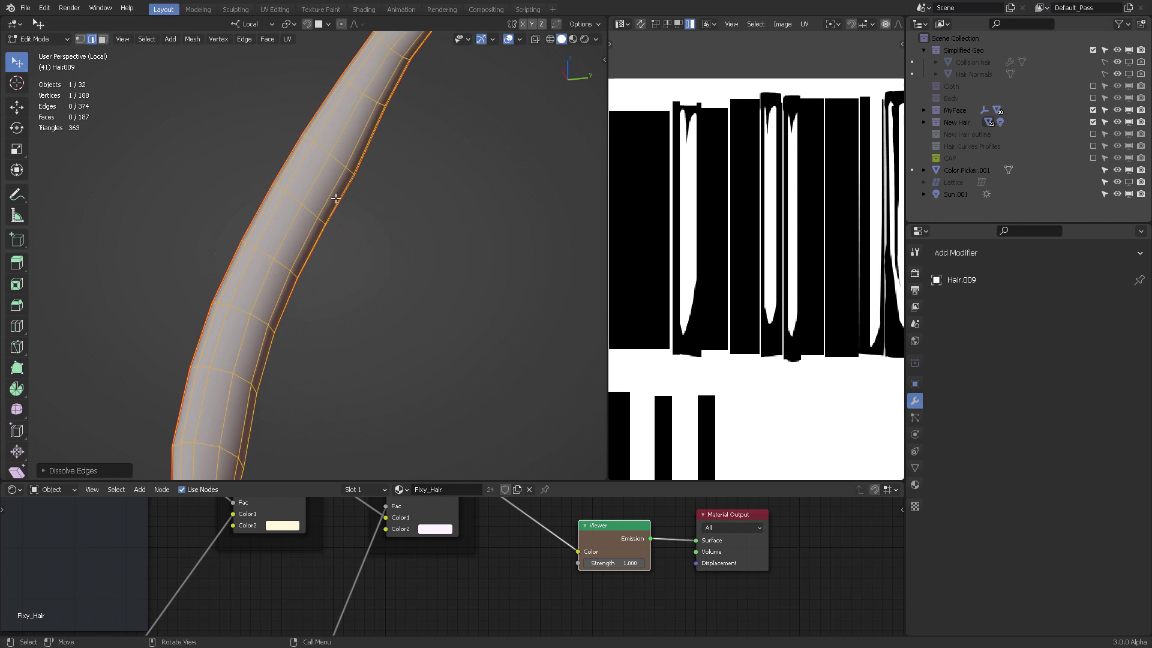
alt+click(329, 175)
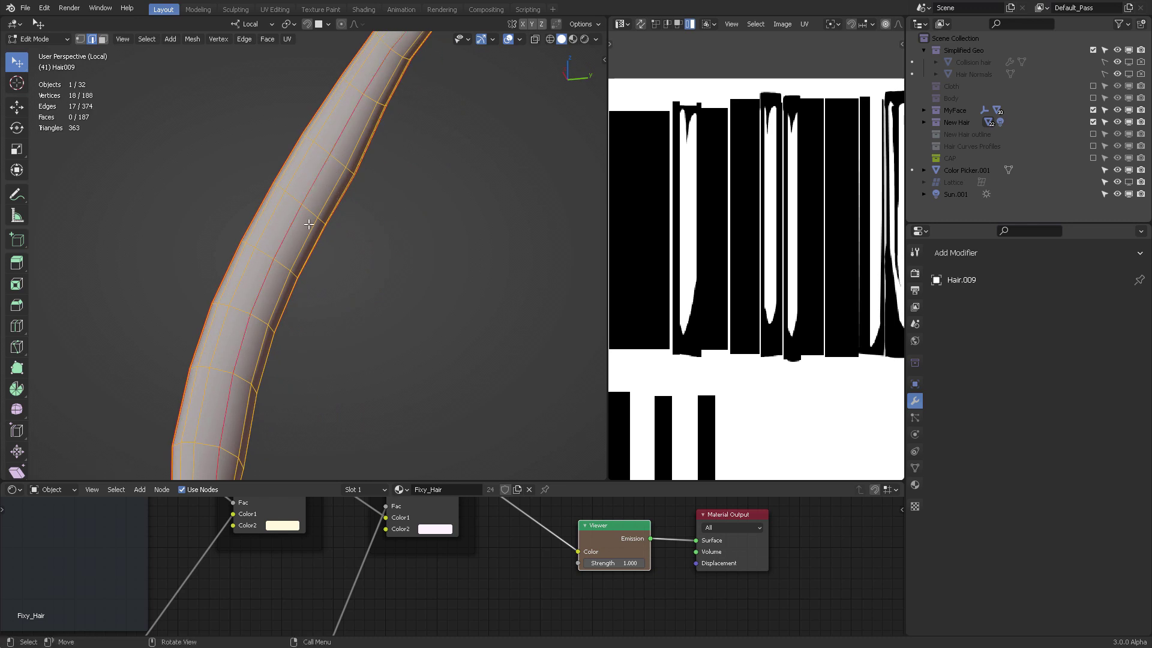
scroll(311, 267, down, 3)
middle_drag(311, 268, 293, 264)
key(x)
click(296, 255)
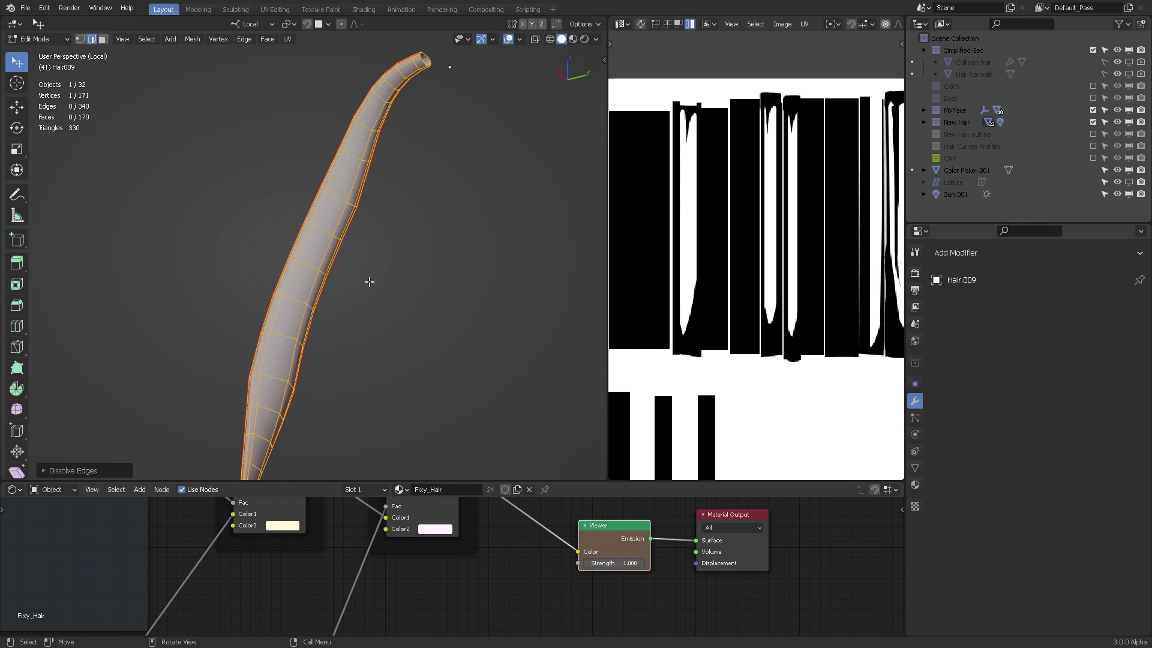
Step: Leave local view, dissolve one more loop, and return to Object Mode showing the whole head
middle_drag(369, 281, 323, 154)
key(KP_Divide)
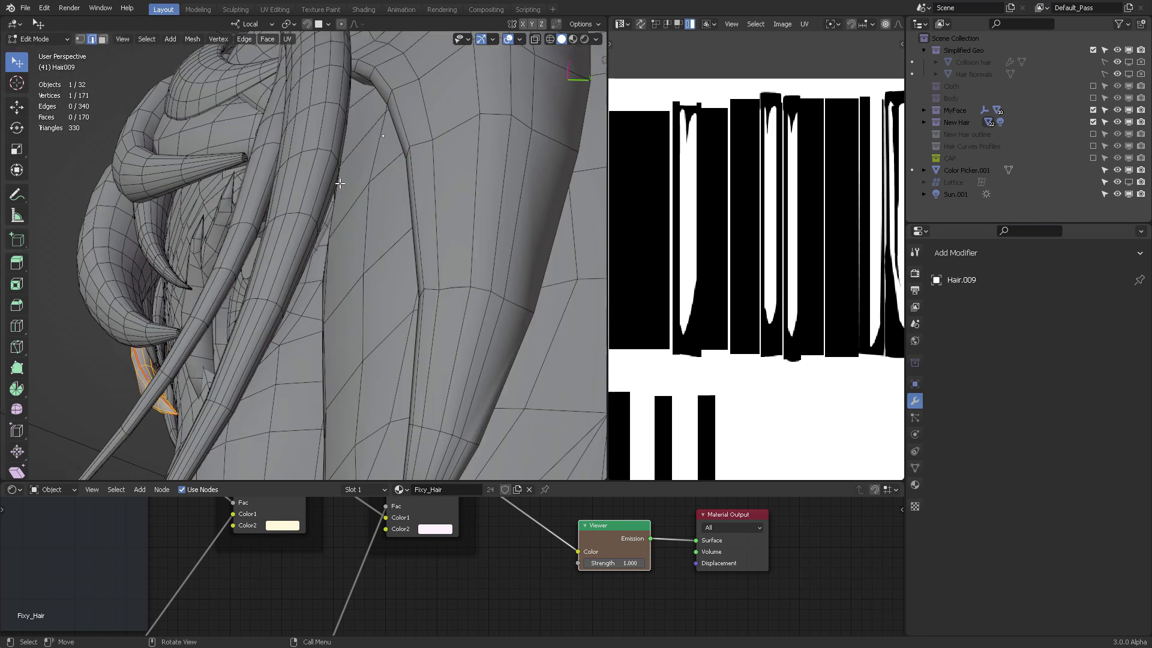
middle_drag(379, 247, 409, 203)
key(x)
click(382, 131)
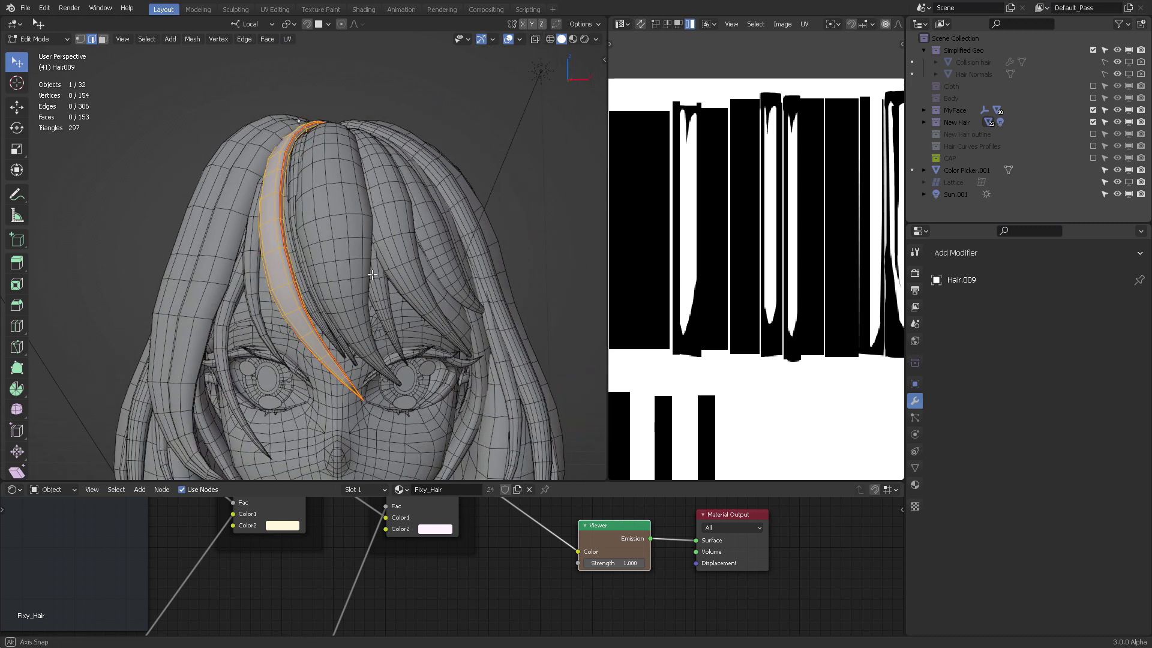
key(ctrl+Tab)
click(359, 265)
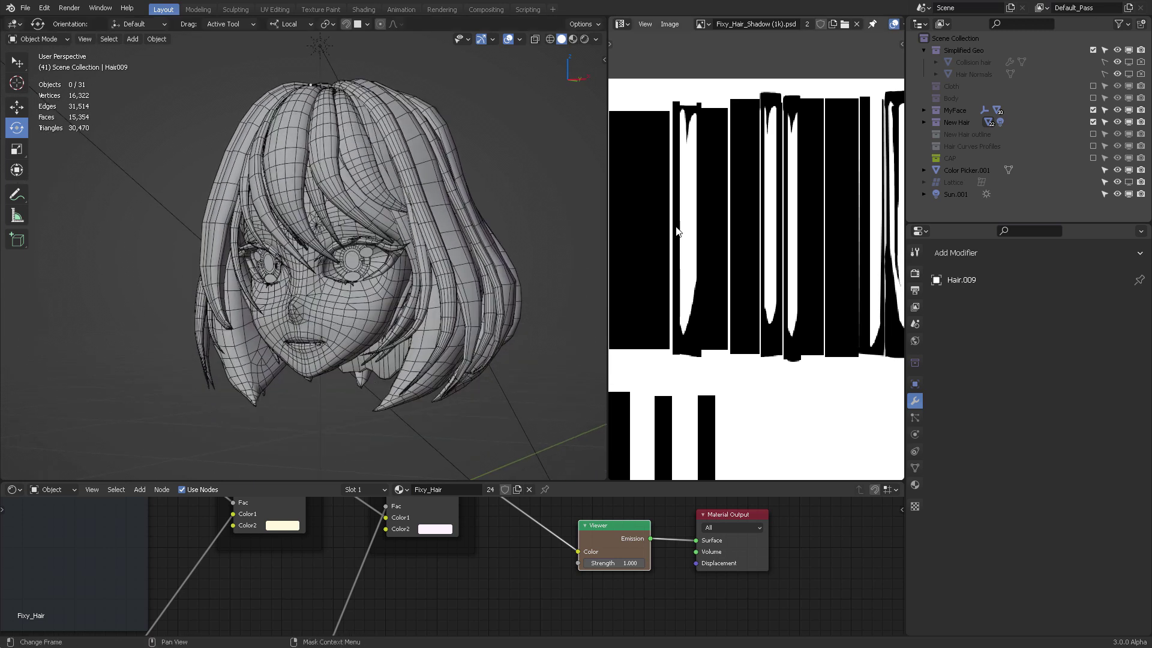
Step: Widen the image editor to frame the full Fixy_Hair_Shadow texture, then select the Hair.010 strand
scroll(696, 268, down, 2)
drag(607, 126, 413, 126)
key(Home)
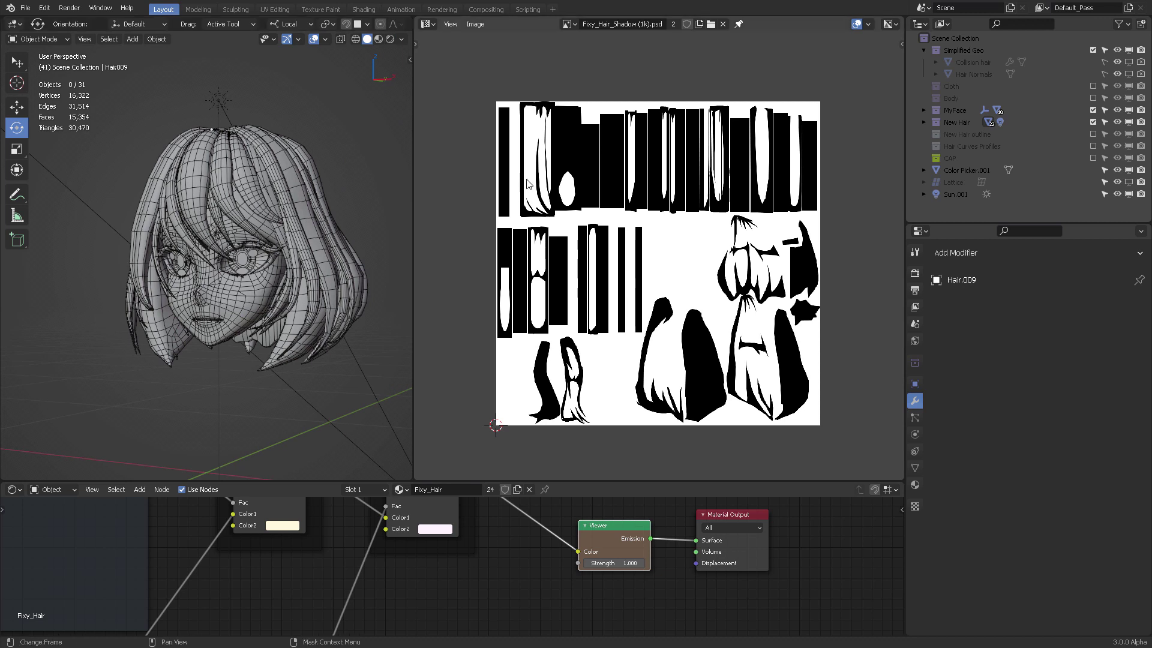
click(279, 174)
Step: Select all of Hair.010 in Edit Mode and frame its UV islands over the shadow texture
key(ctrl+Tab)
click(358, 175)
key(a)
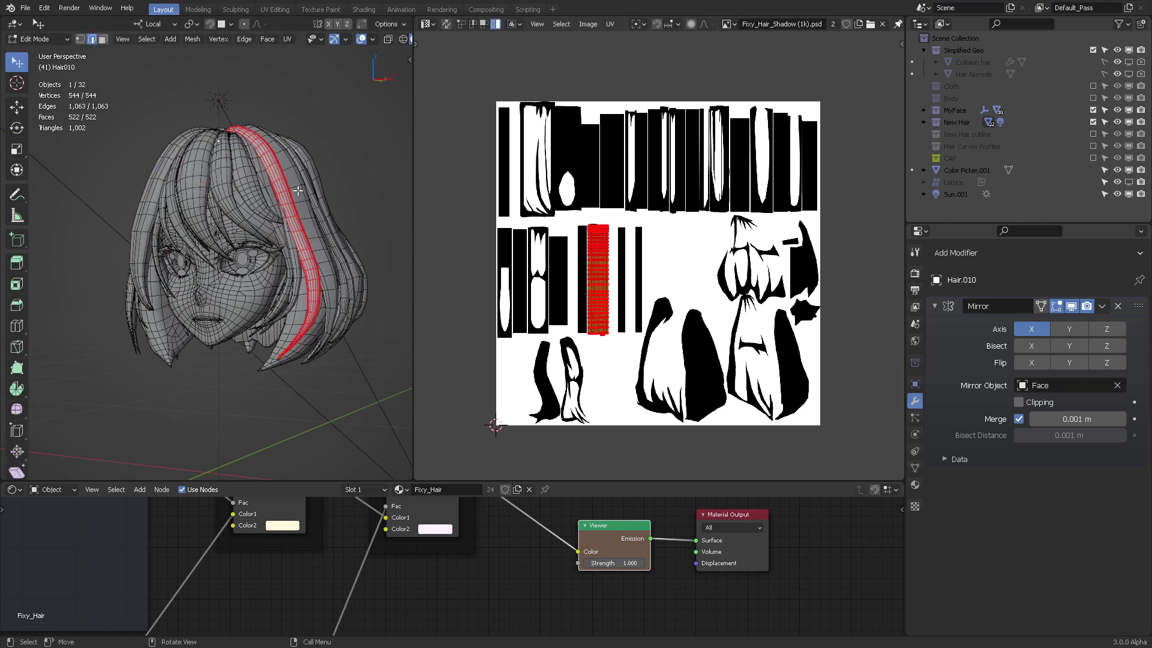
key(KP_Decimal)
scroll(638, 204, up, 4)
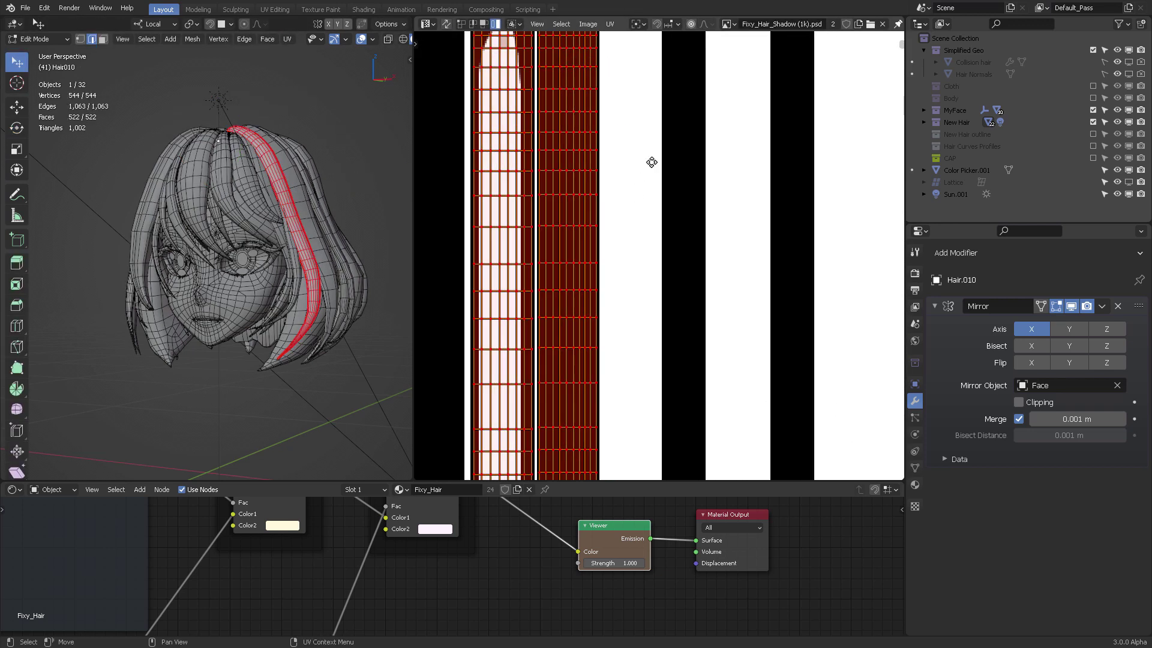
middle_drag(613, 174, 681, 190)
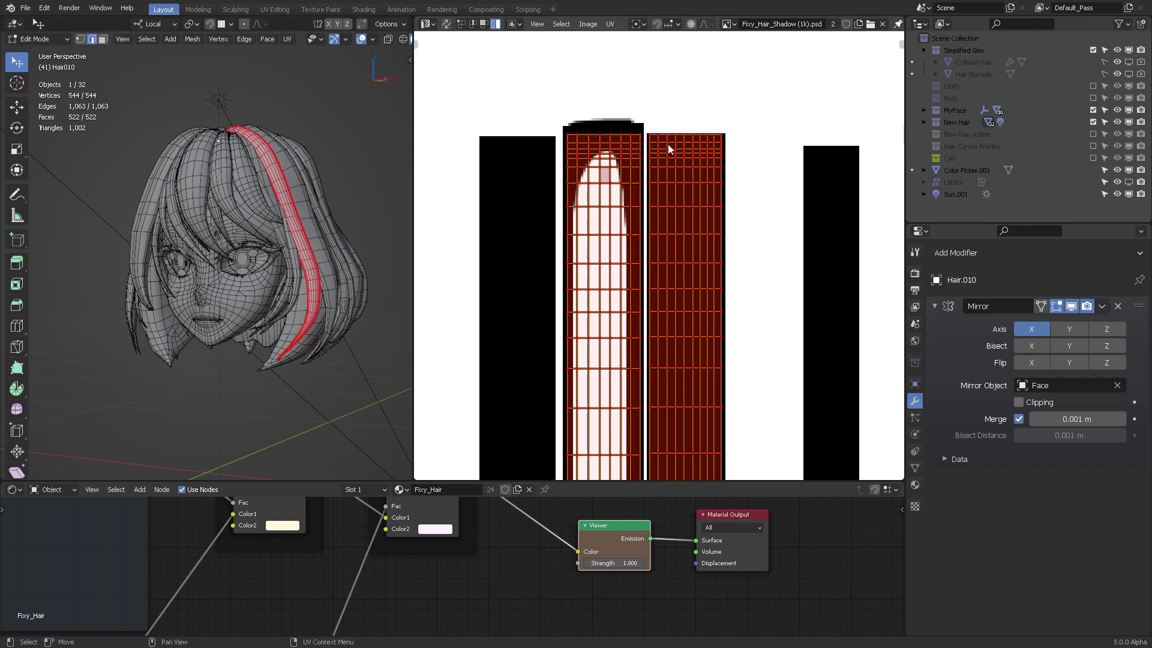
scroll(690, 213, down, 2)
middle_drag(672, 302, 654, 230)
Step: Zoom and pan across the hair UV islands to inspect them, then narrow the UV editor
scroll(668, 228, up, 3)
scroll(667, 224, up, 4)
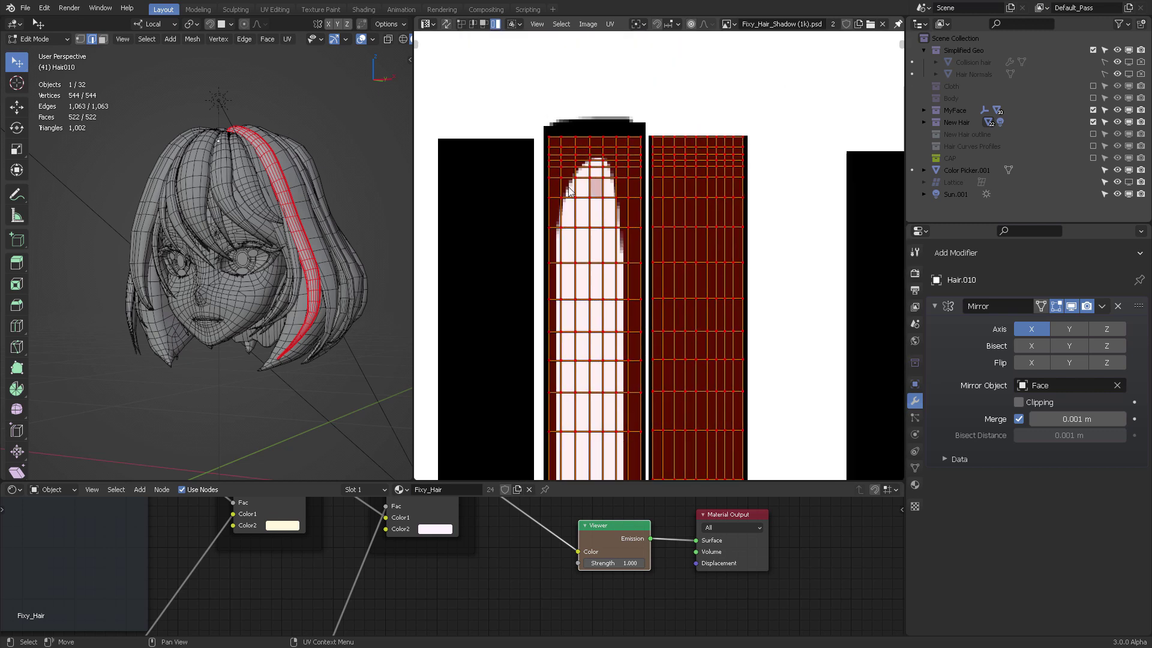
scroll(610, 291, down, 5)
scroll(591, 144, up, 2)
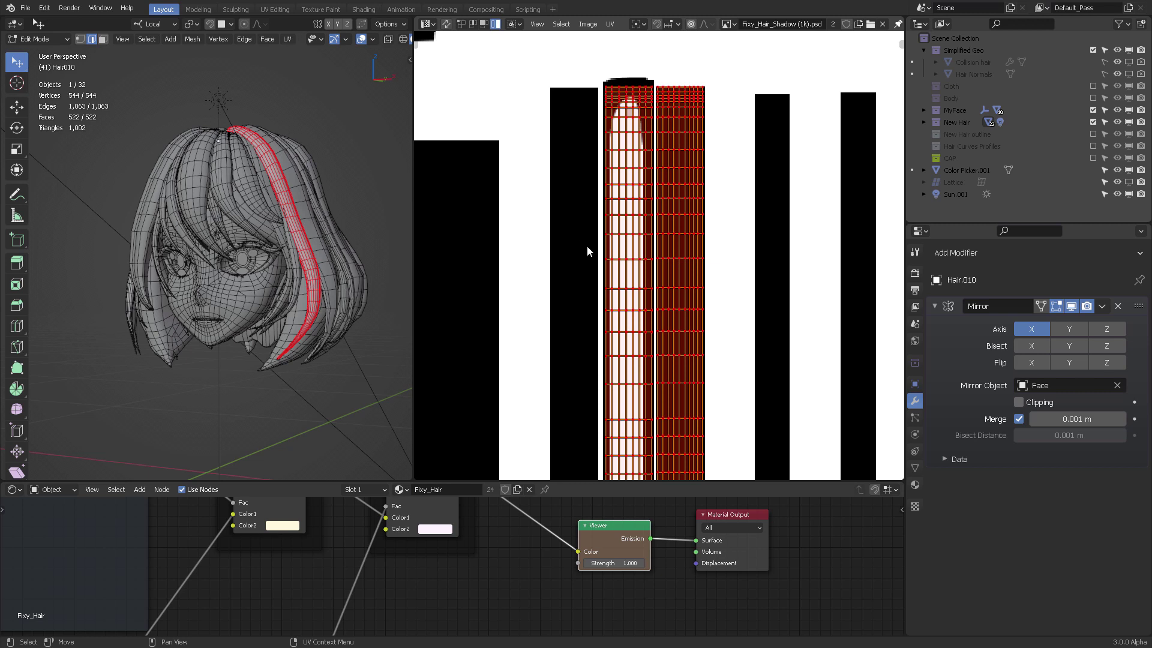
scroll(594, 252, down, 1)
middle_drag(612, 270, 758, 293)
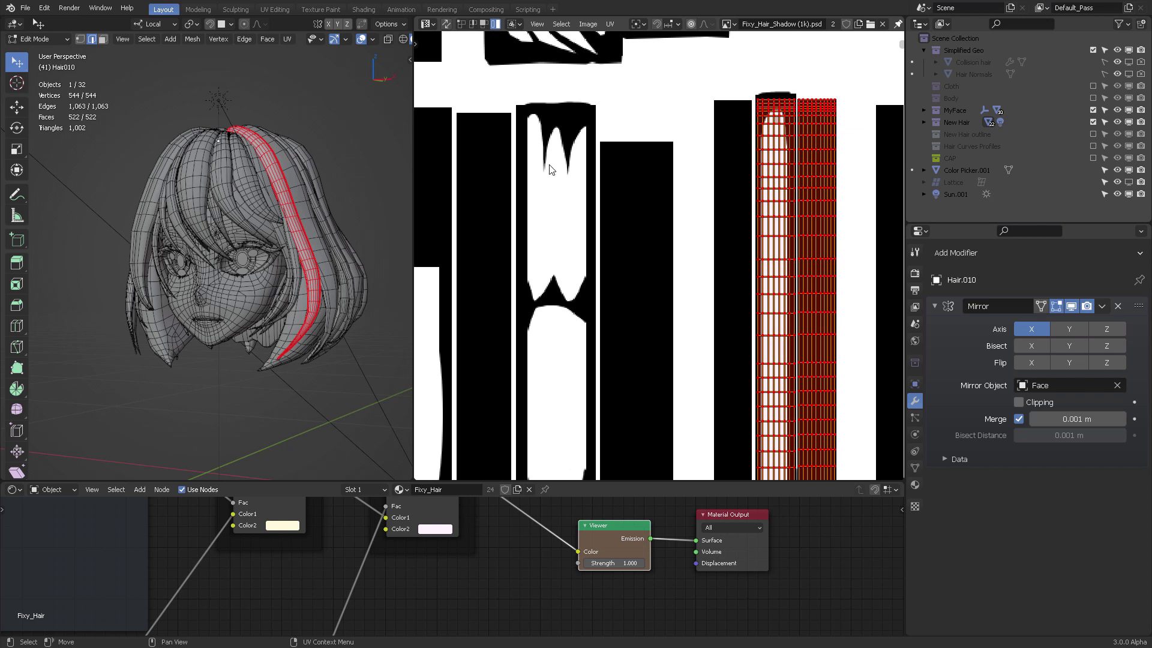
scroll(579, 207, down, 5)
scroll(617, 230, up, 2)
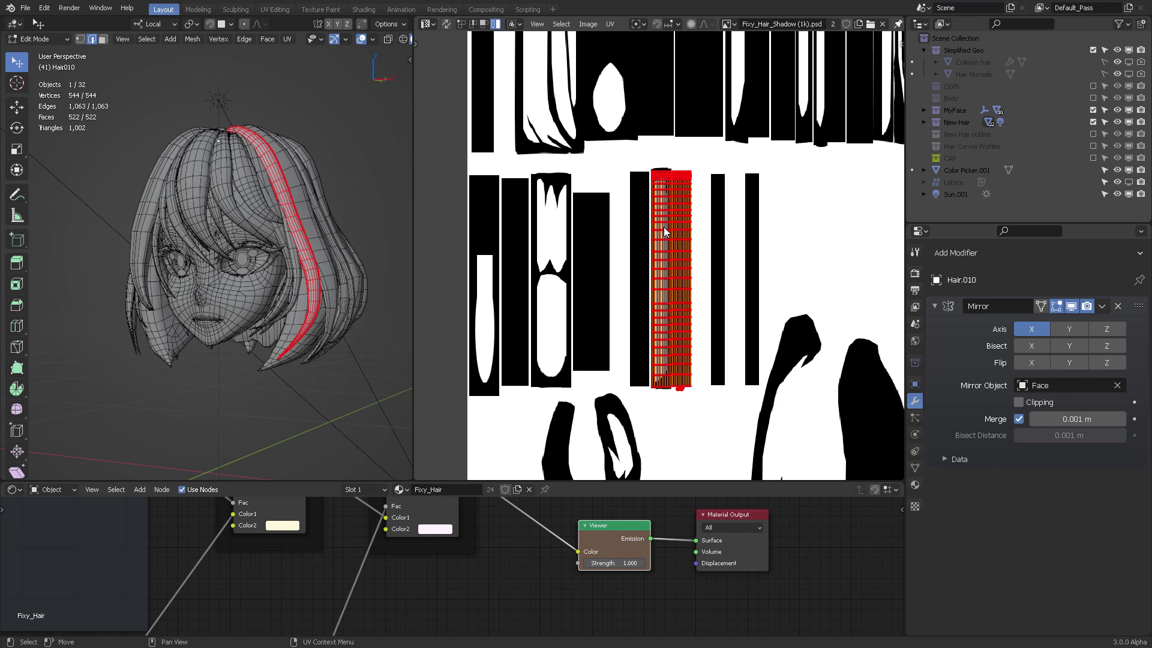
scroll(663, 226, down, 3)
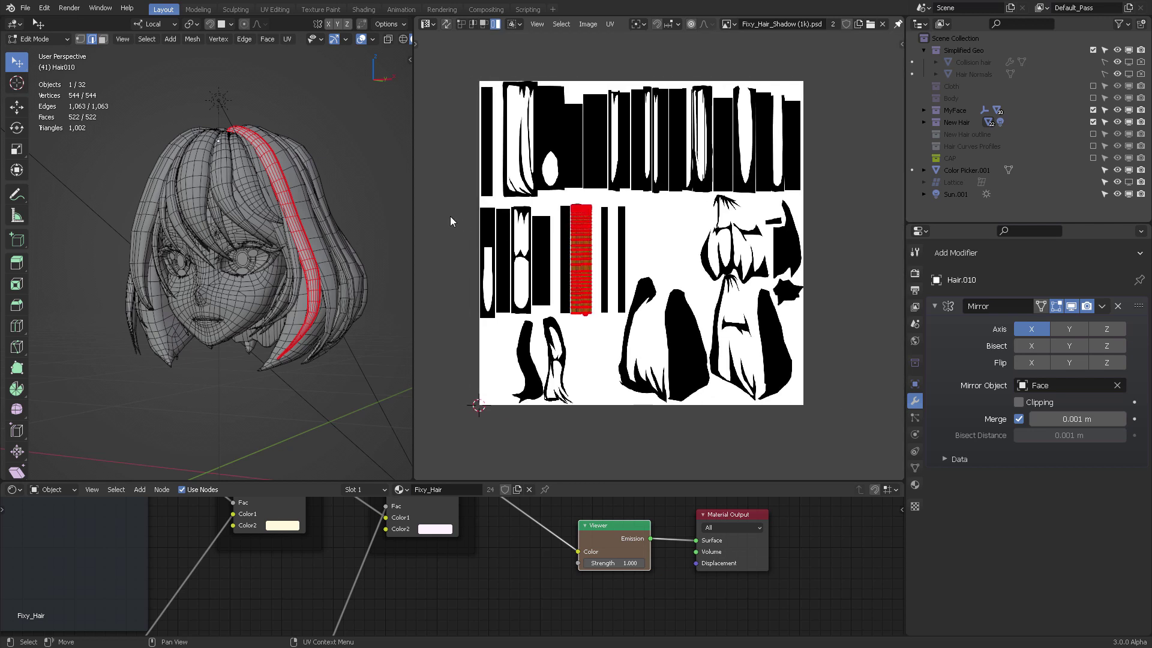
drag(415, 207, 555, 208)
Step: Orbit around the full-body character to a front view and zoom in
middle_drag(458, 206, 406, 203)
middle_drag(362, 236, 102, 128)
middle_drag(268, 226, 403, 221)
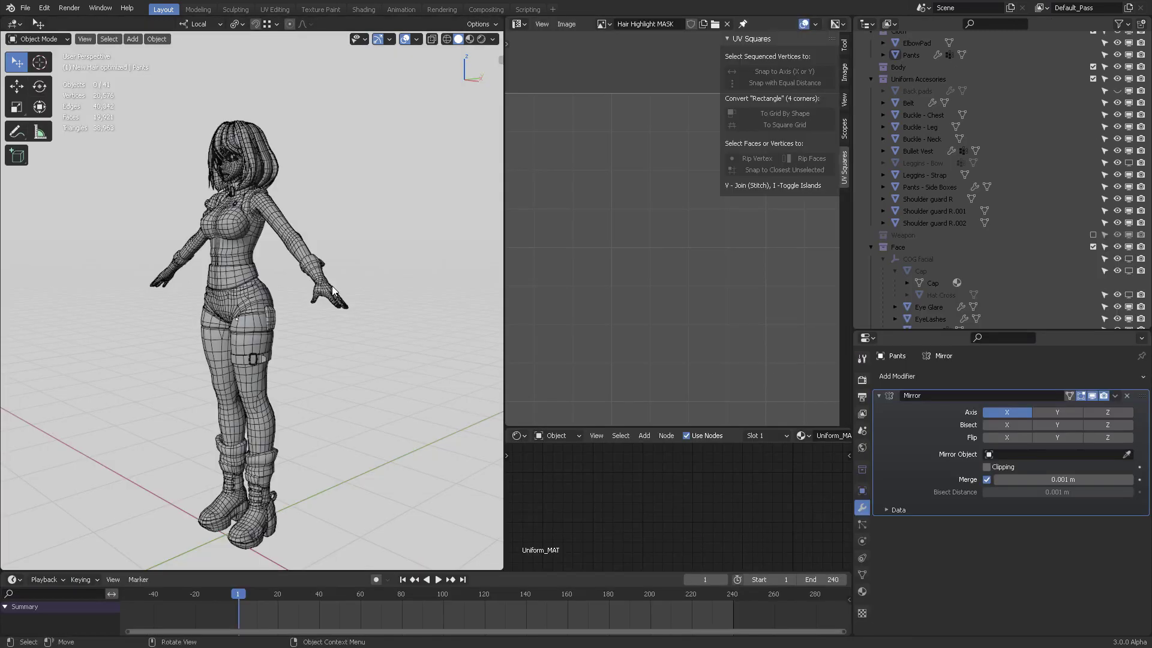
middle_drag(333, 286, 393, 273)
scroll(339, 291, up, 3)
Step: Select the whole Bullet Vest mesh in Edit Mode and zoom out on its UV islands
click(306, 253)
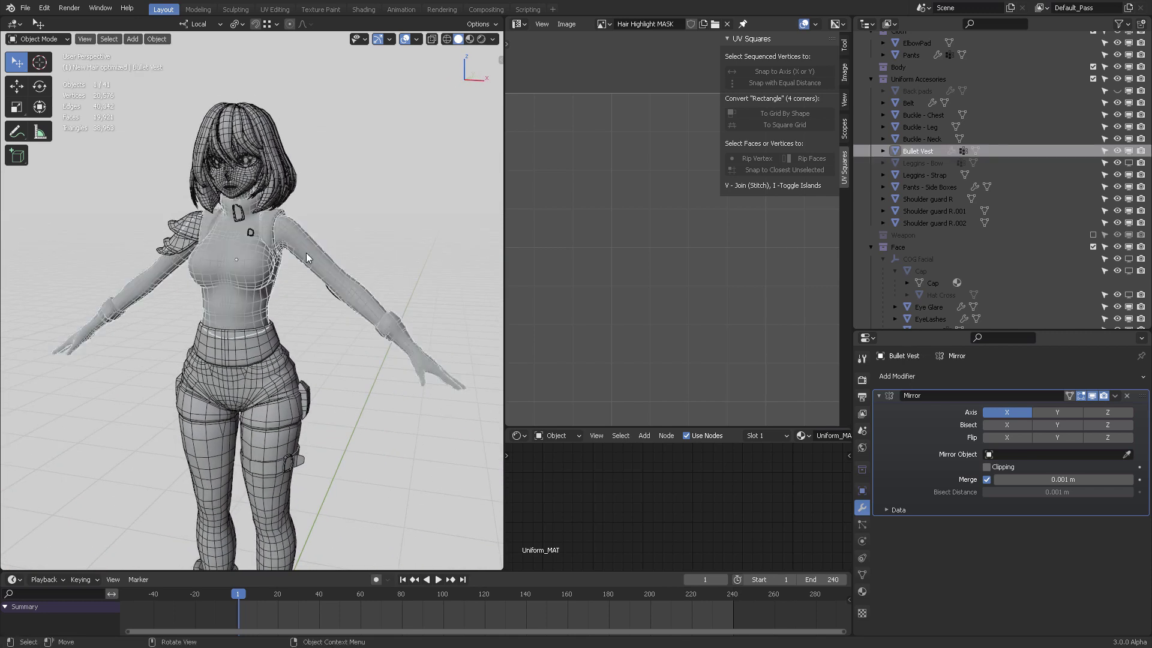
key(Tab)
key(a)
scroll(600, 264, down, 2)
scroll(669, 290, up, 2)
scroll(710, 296, down, 2)
scroll(631, 264, down, 2)
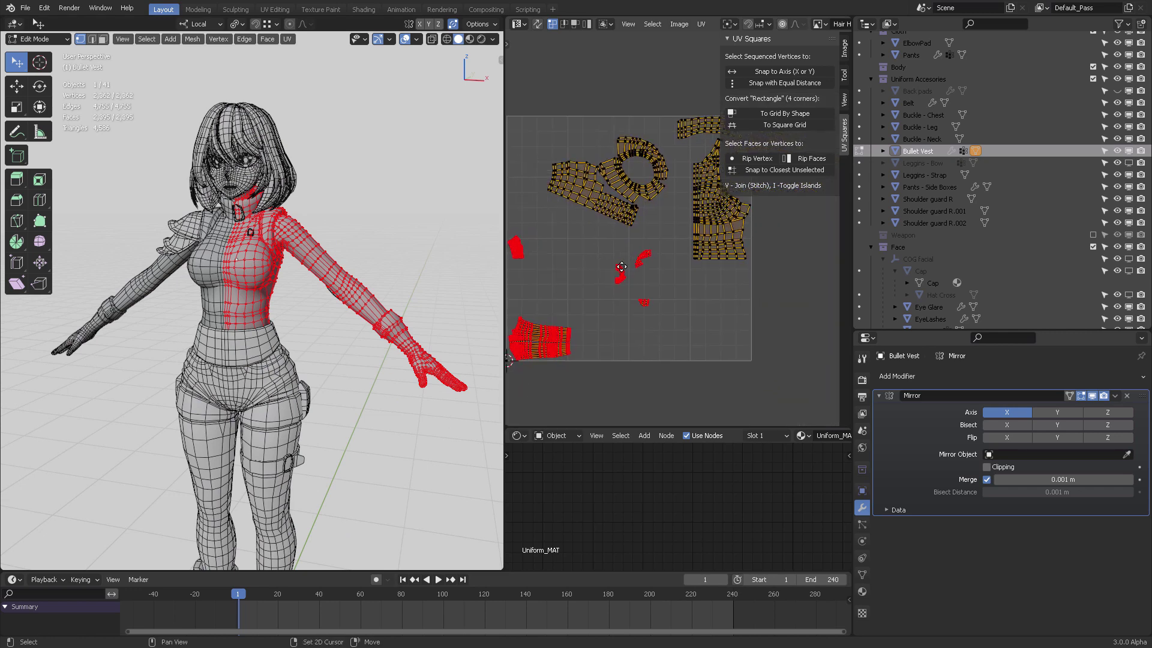
Step: Adjust the UV editor width and layout view, then orbit to the character's side
drag(505, 99, 347, 99)
drag(347, 240, 503, 244)
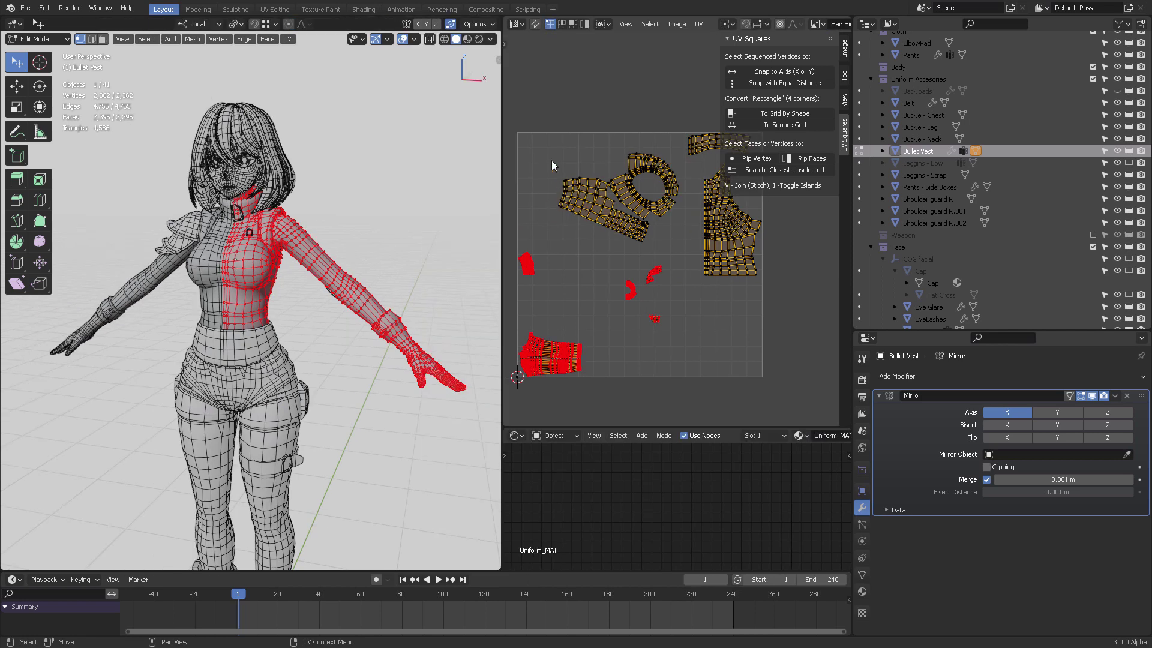
mouse_move(639, 170)
middle_down()
mouse_move(634, 194)
mouse_move(648, 169)
middle_up()
middle_drag(319, 173, 361, 182)
middle_drag(296, 213, 114, 247)
scroll(362, 223, down, 2)
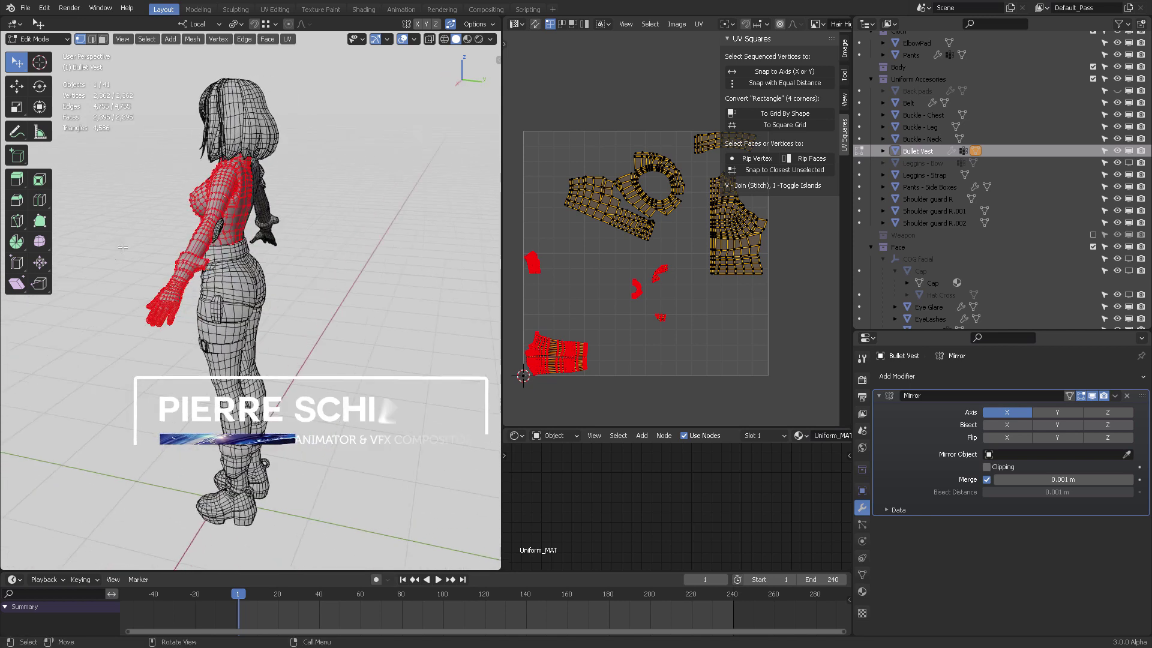